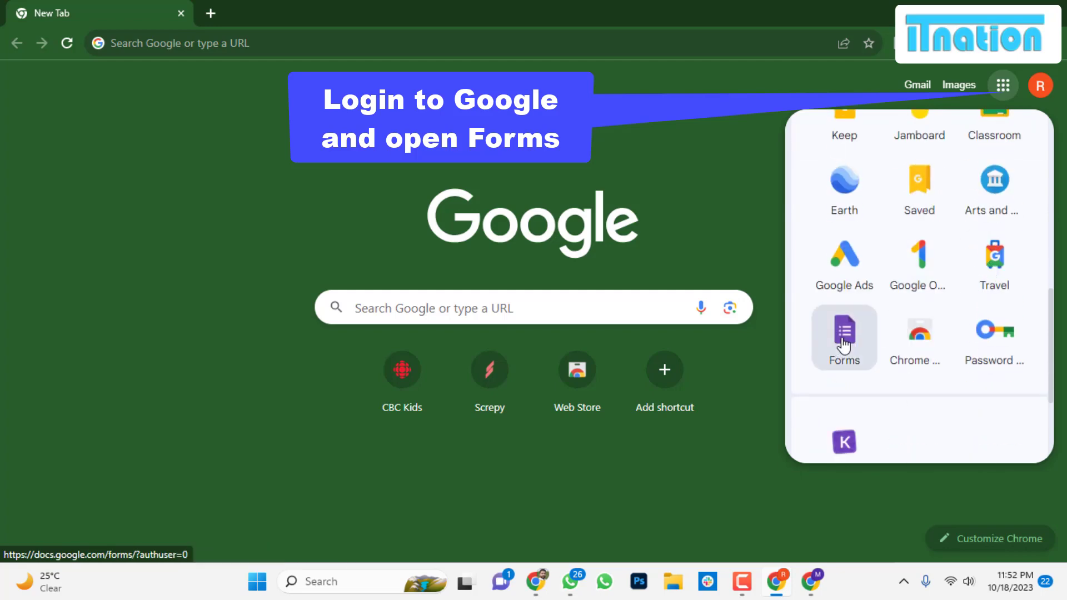
Open Google Forms, create a blank form from the template gallery and decline the introductory tour.
click(840, 343)
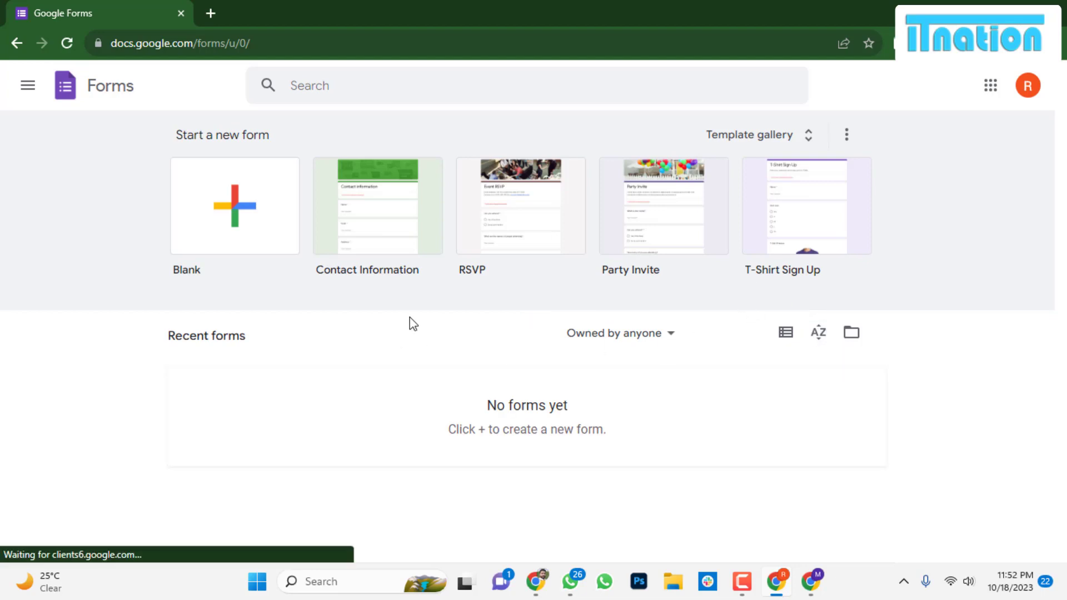
click(760, 138)
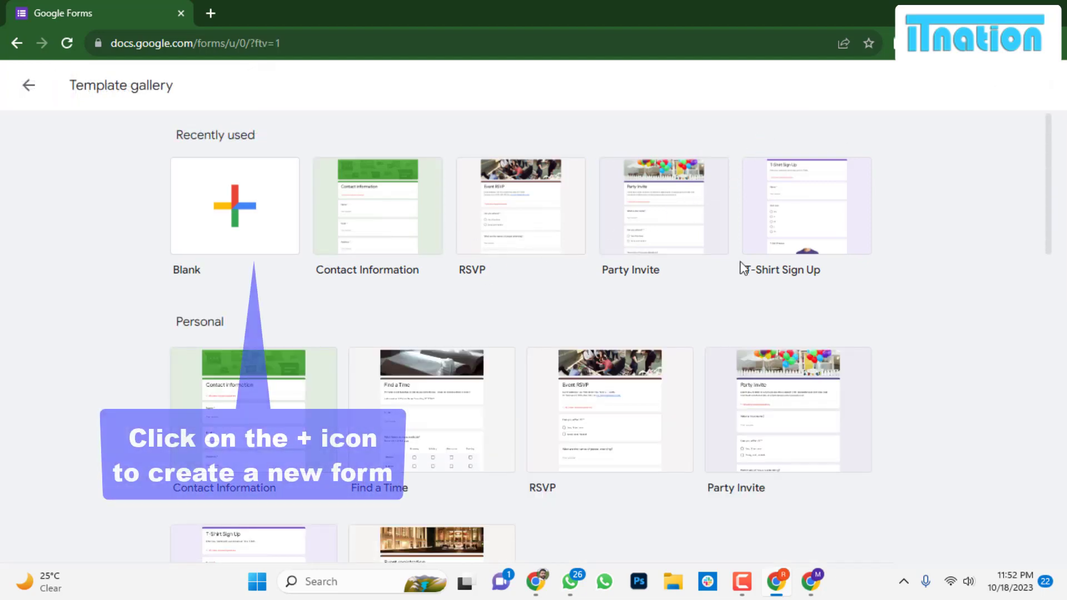
click(245, 212)
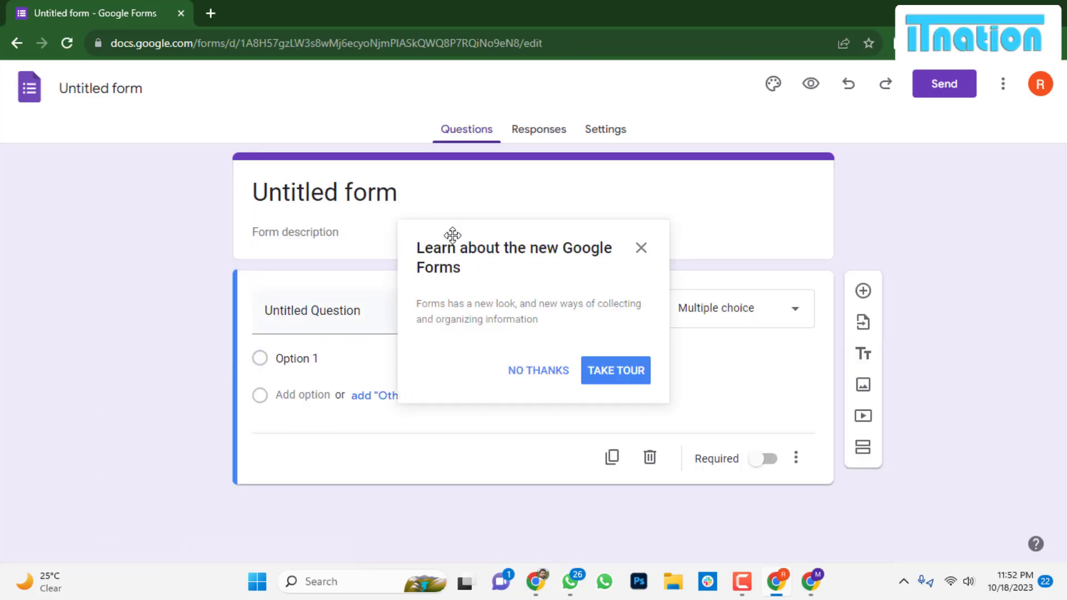
click(525, 363)
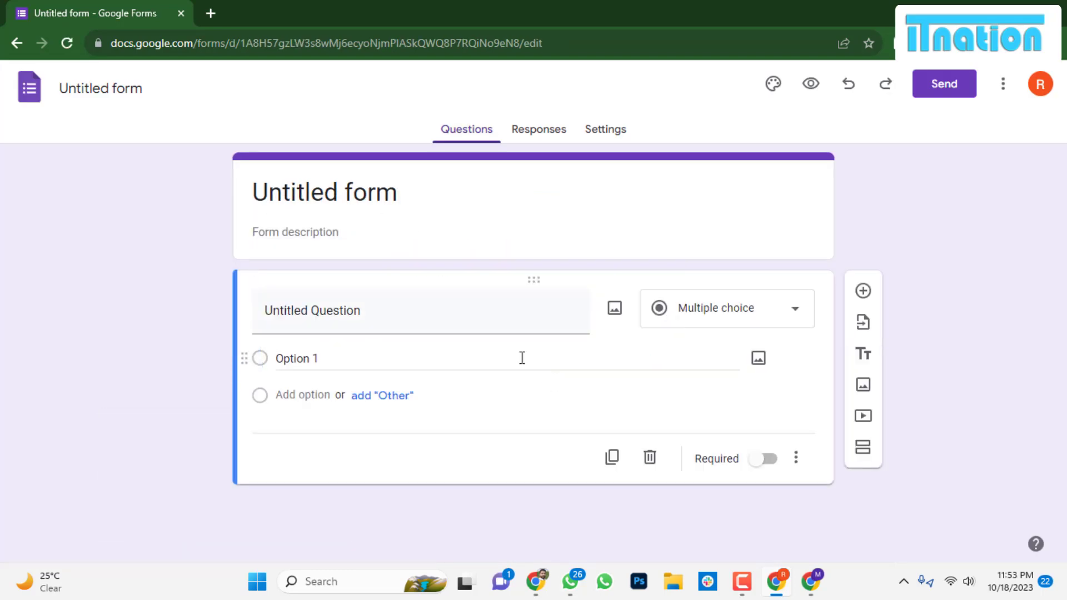
Title the form "Simple registration form".
click(313, 196)
text(S)
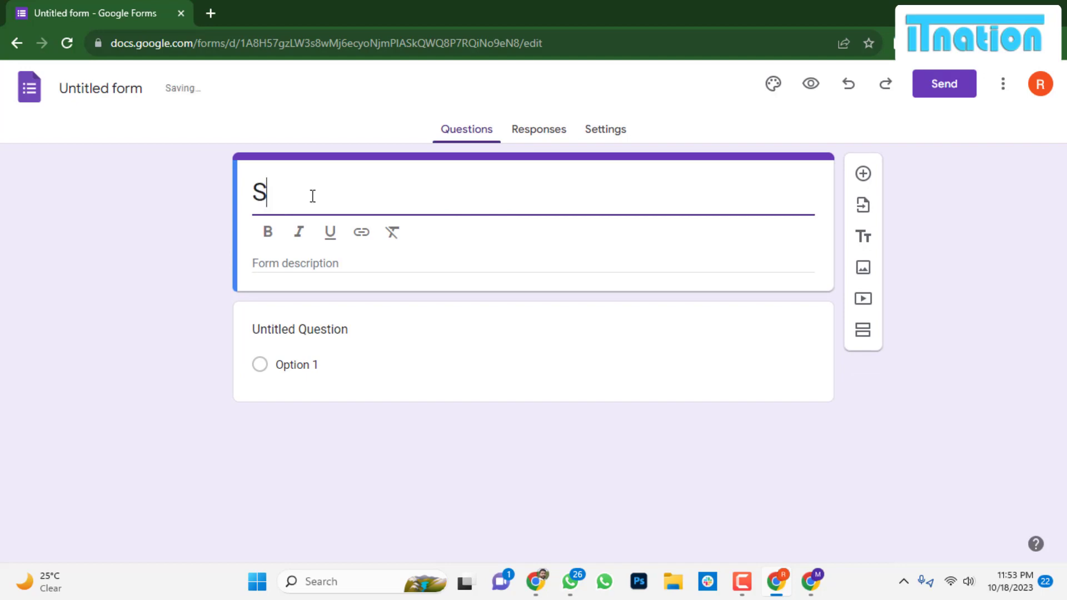
text(imple )
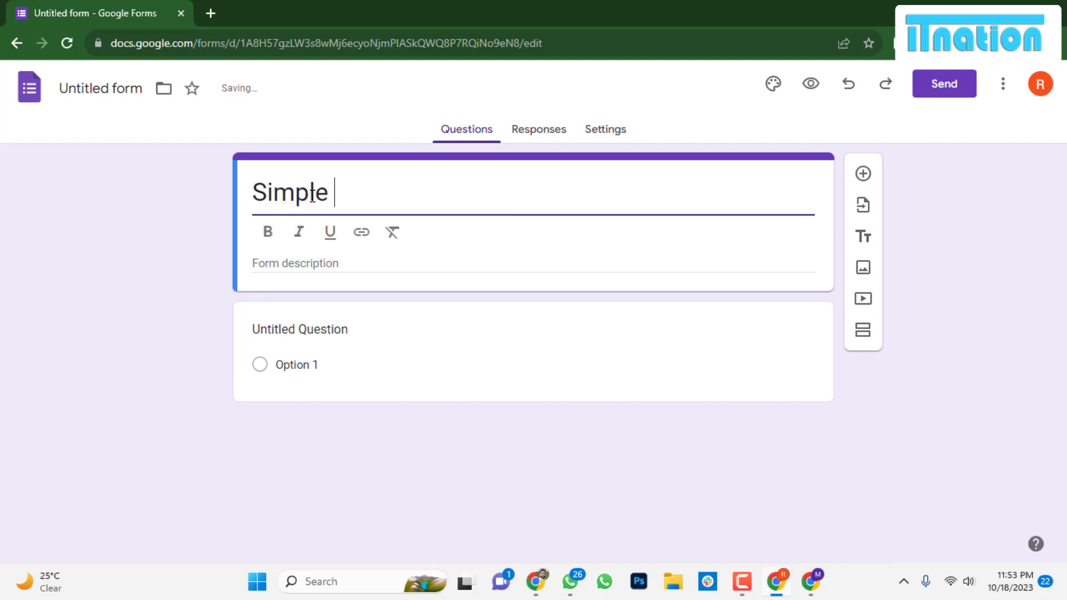
text(registrat)
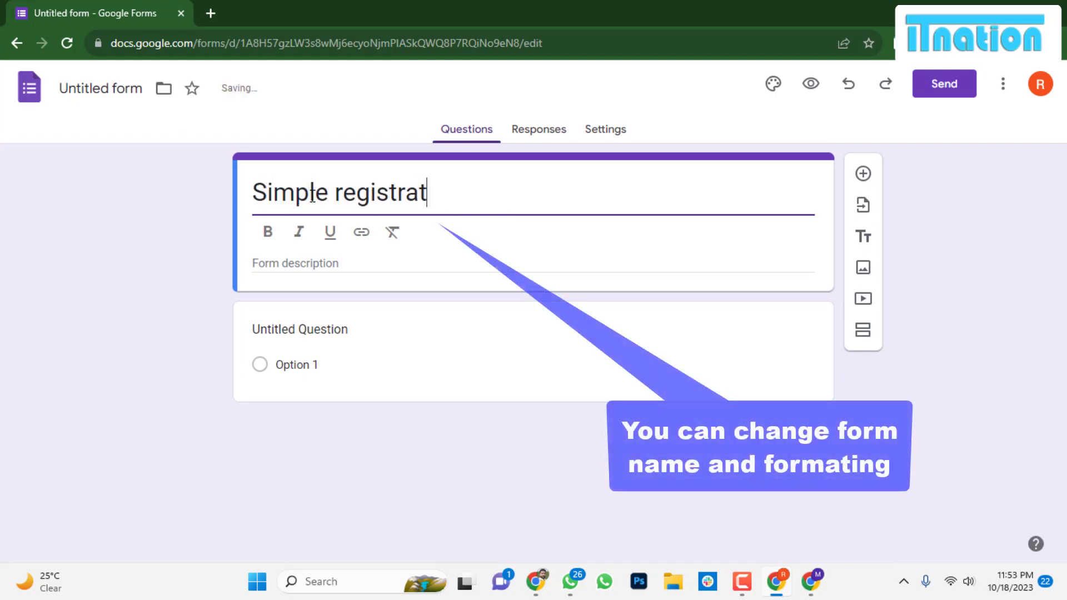
text(ion form)
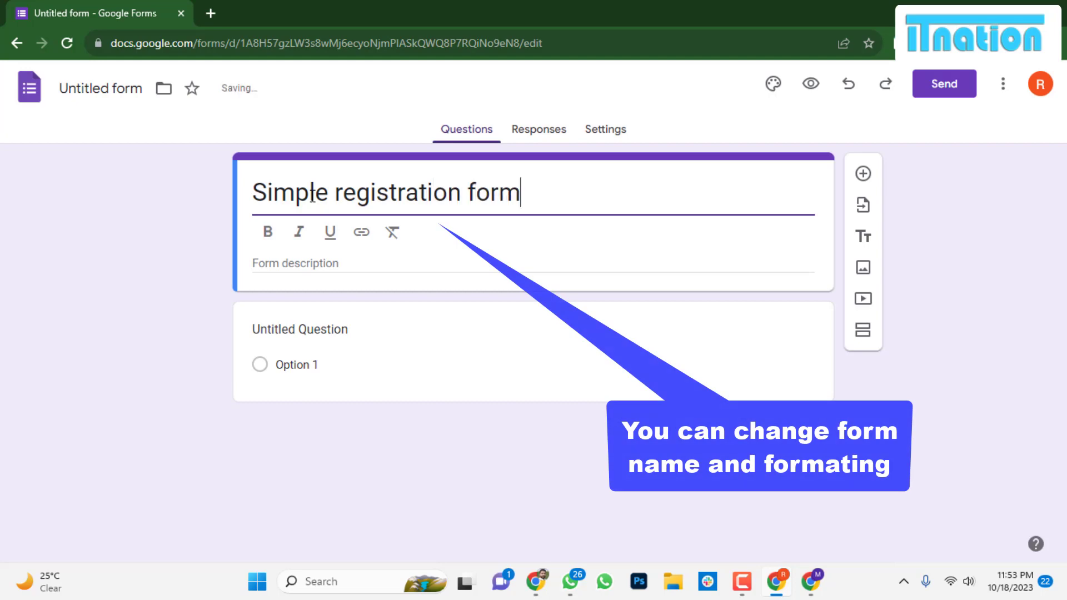
Make the form title bold, trying italic and underline on it and removing both again.
drag(254, 192, 520, 192)
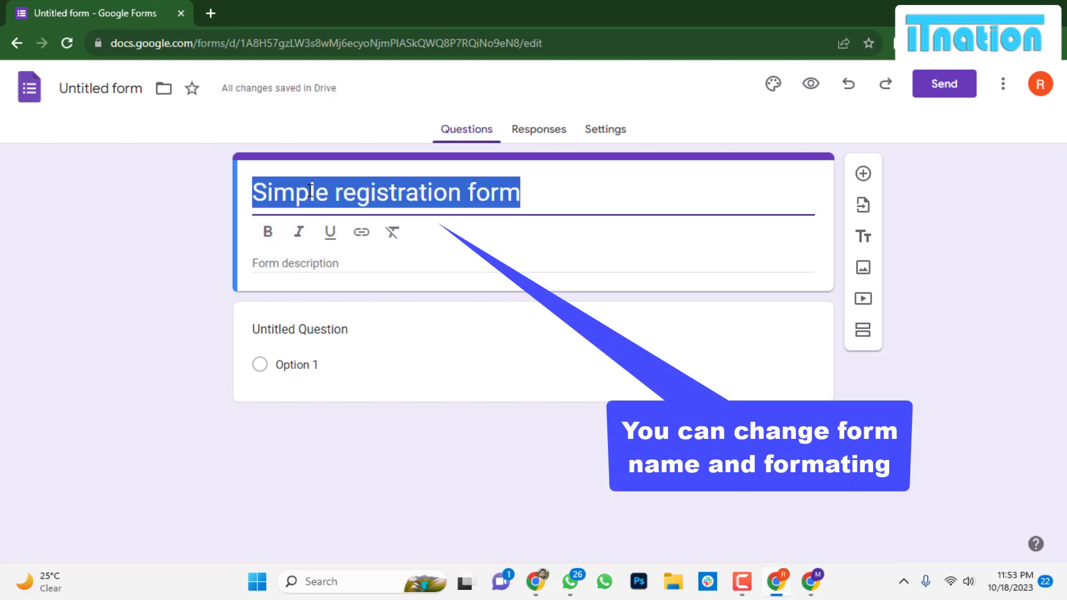
click(267, 233)
click(300, 233)
click(330, 232)
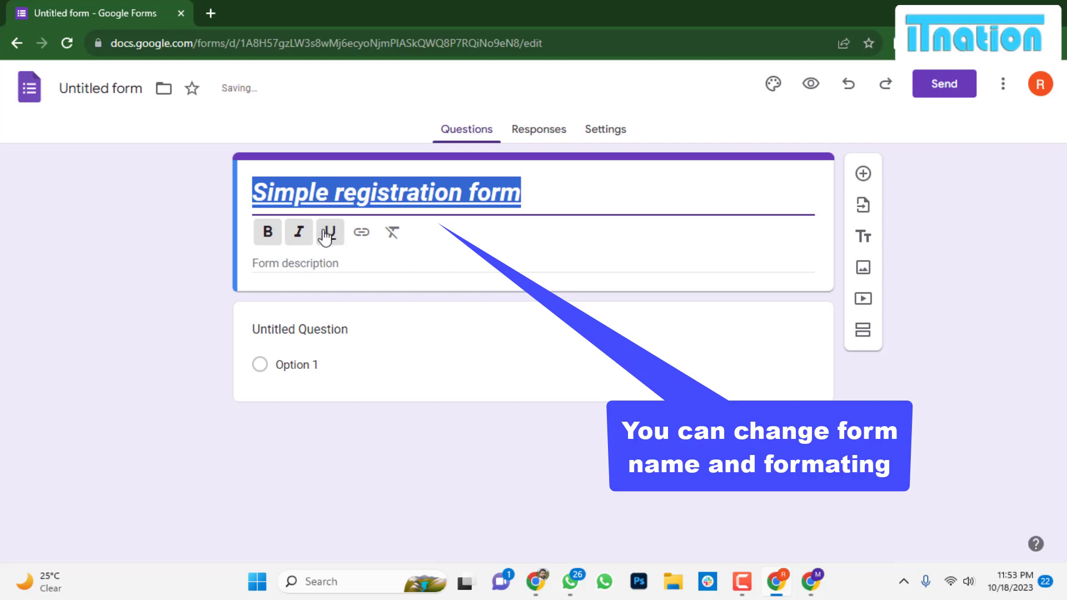
click(330, 232)
click(299, 232)
click(526, 190)
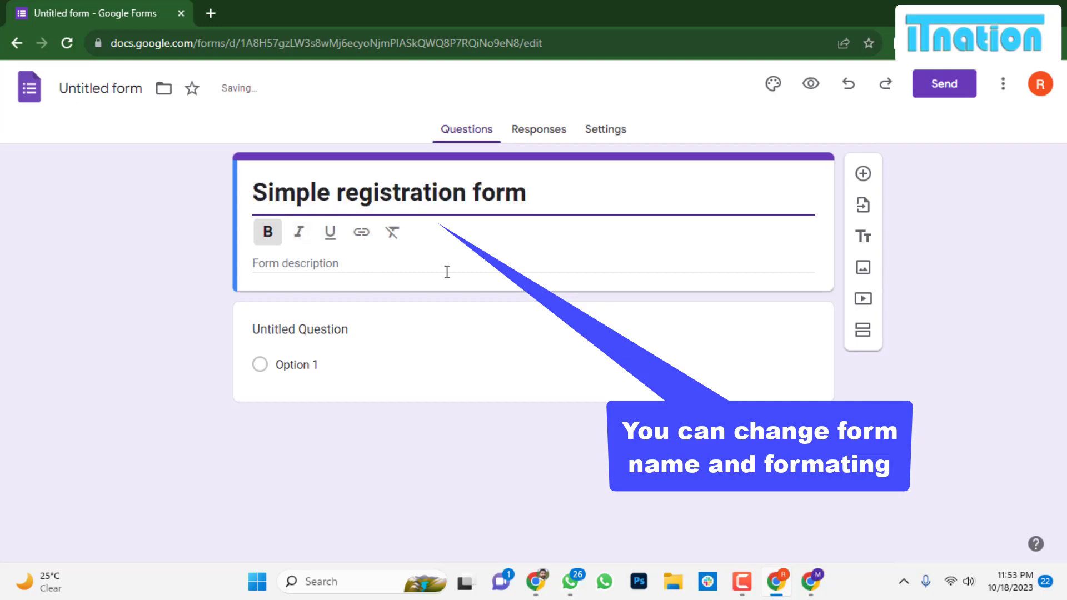
Turn the untitled question into a required short-answer question named "Your Name".
click(314, 329)
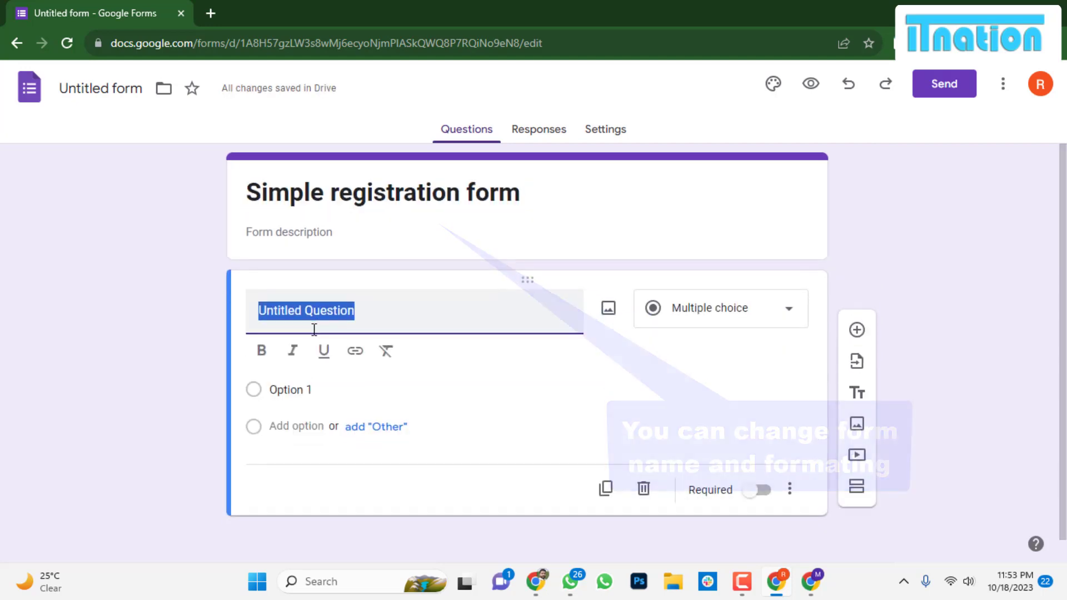
text(Your Name)
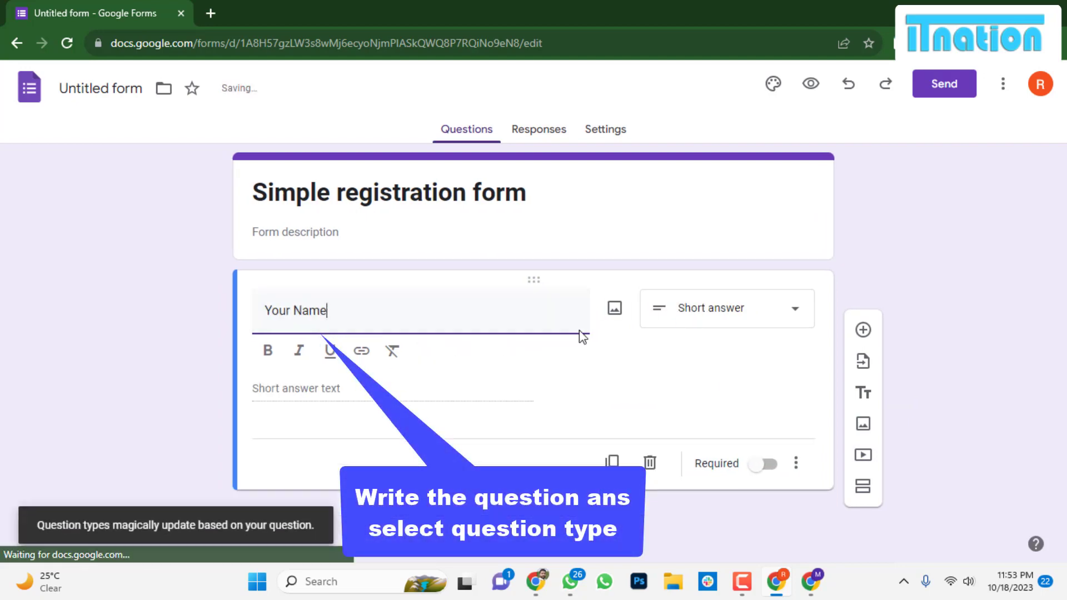
click(717, 311)
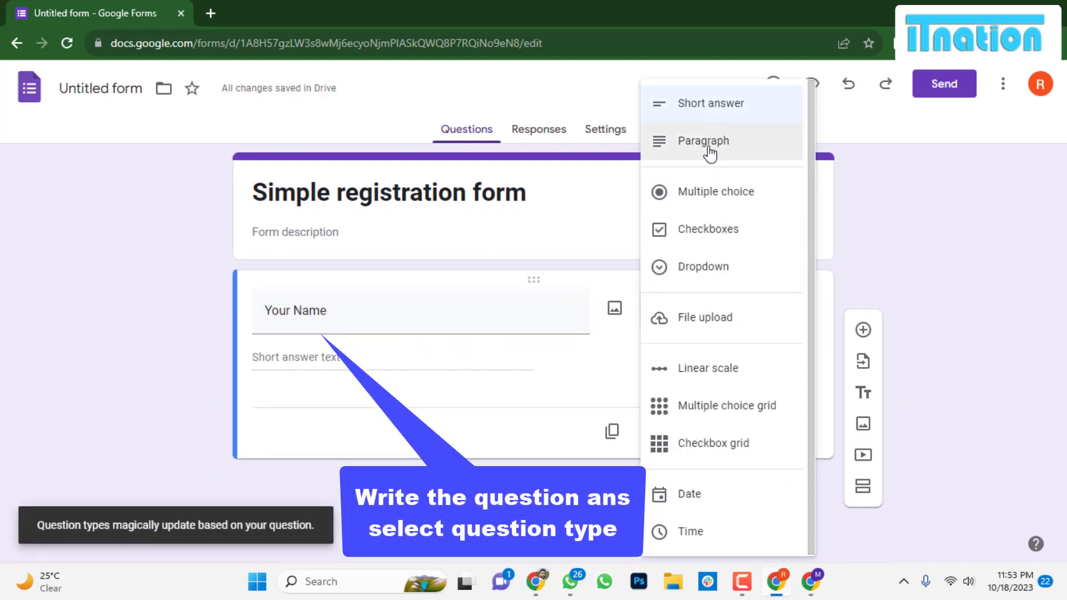
click(691, 105)
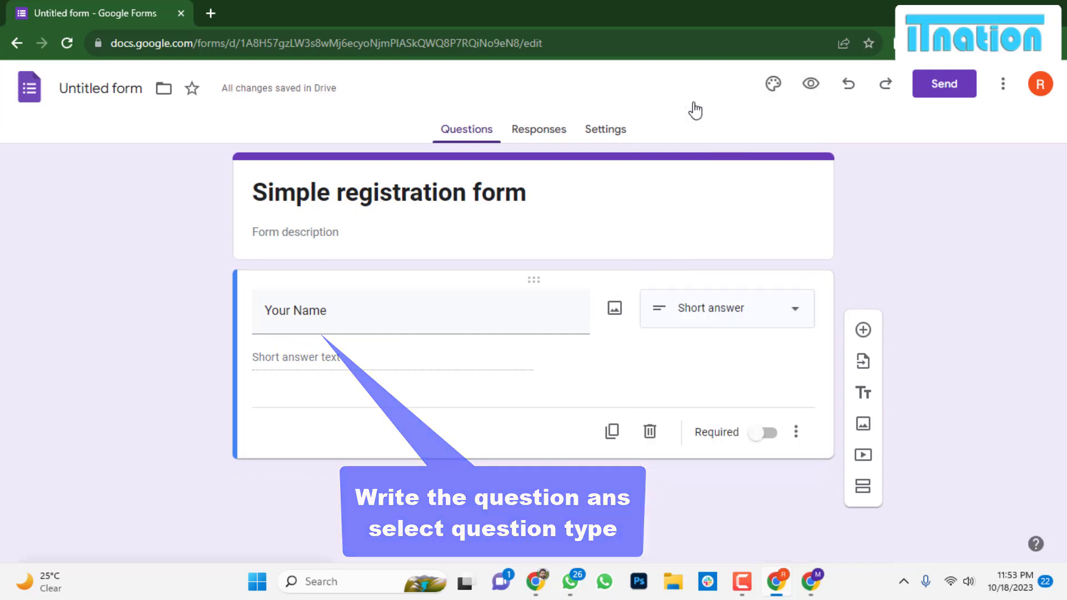
click(767, 434)
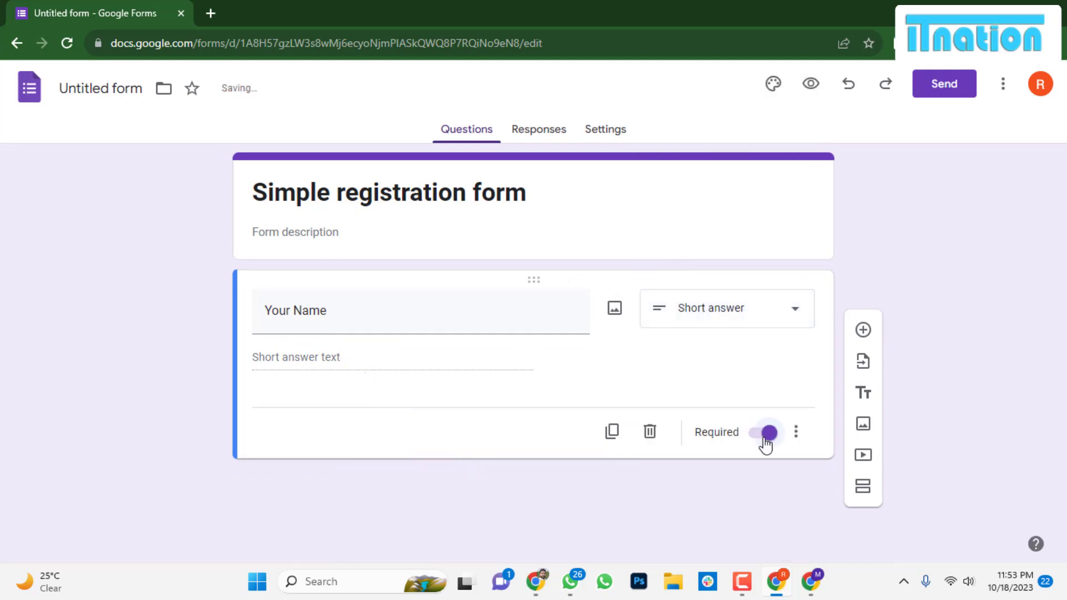
Add a second question titled "About You" with the Paragraph answer type.
click(862, 329)
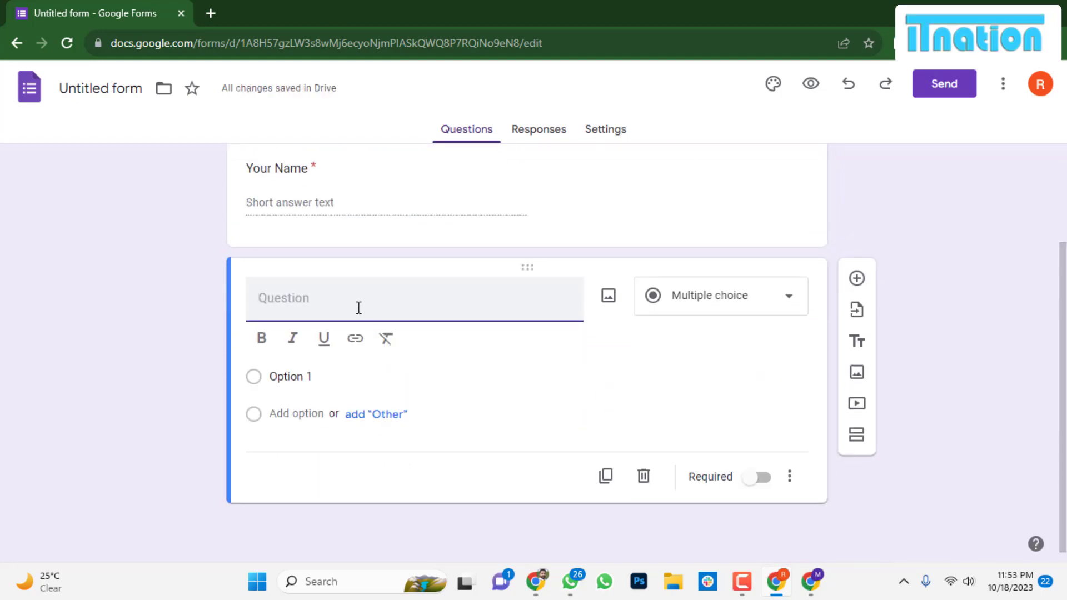
text(About you)
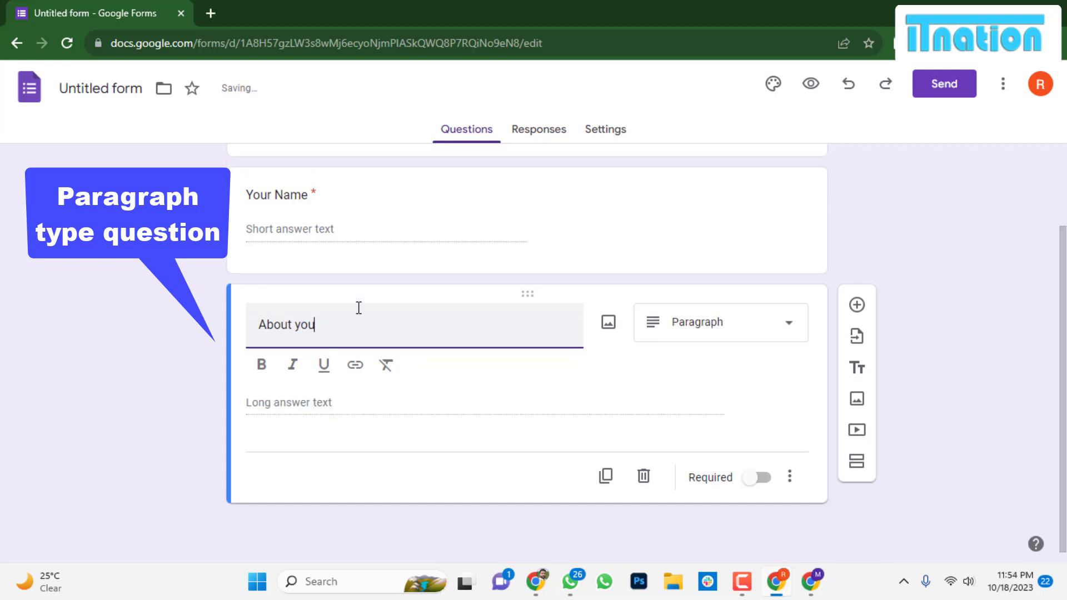
click(682, 332)
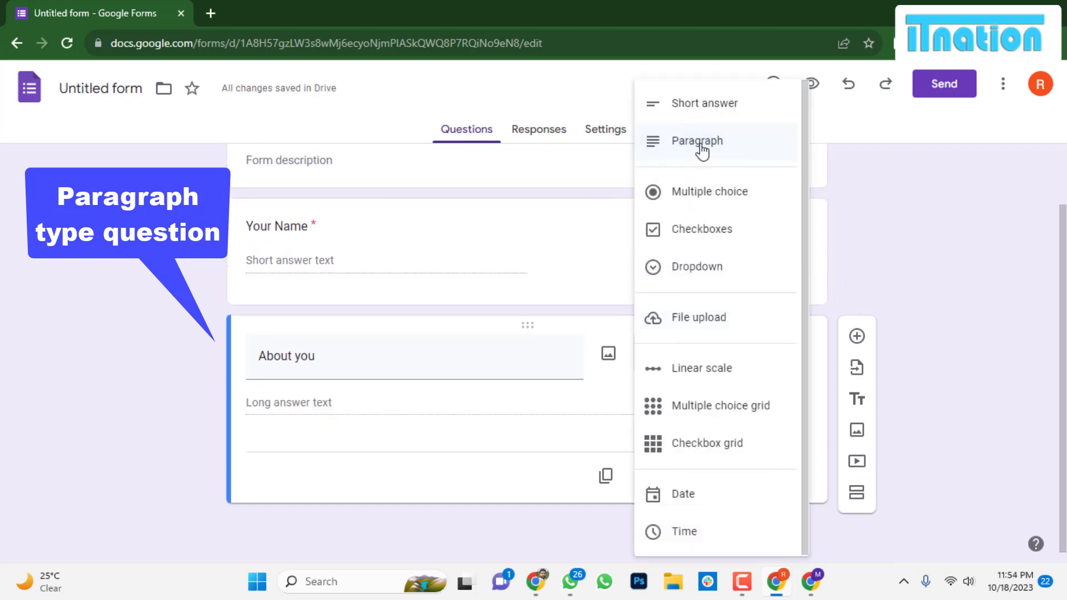
click(698, 149)
click(443, 356)
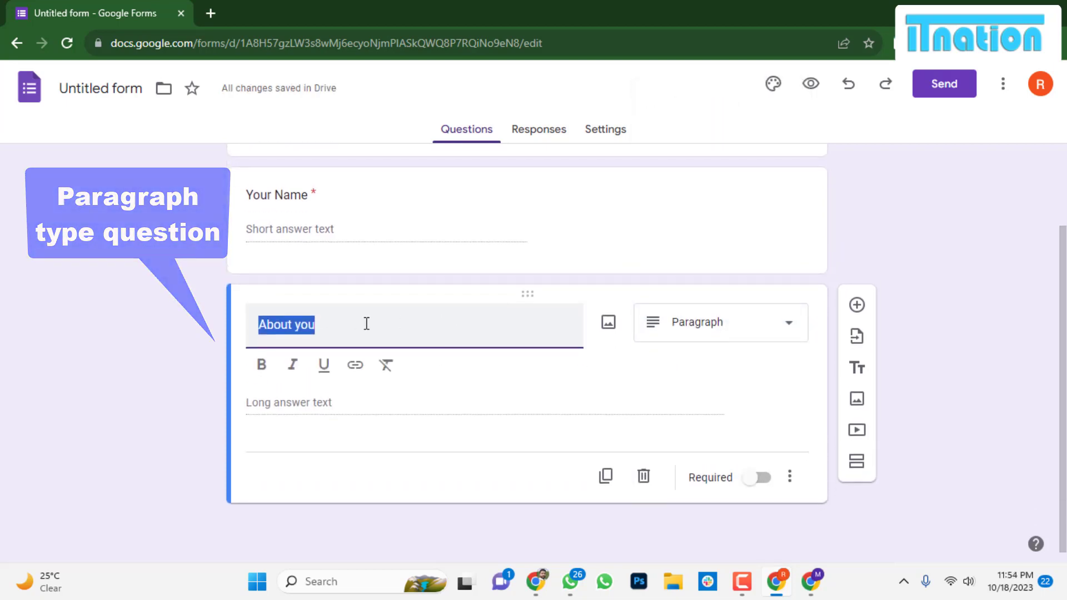
drag(295, 325, 300, 325)
text(Y)
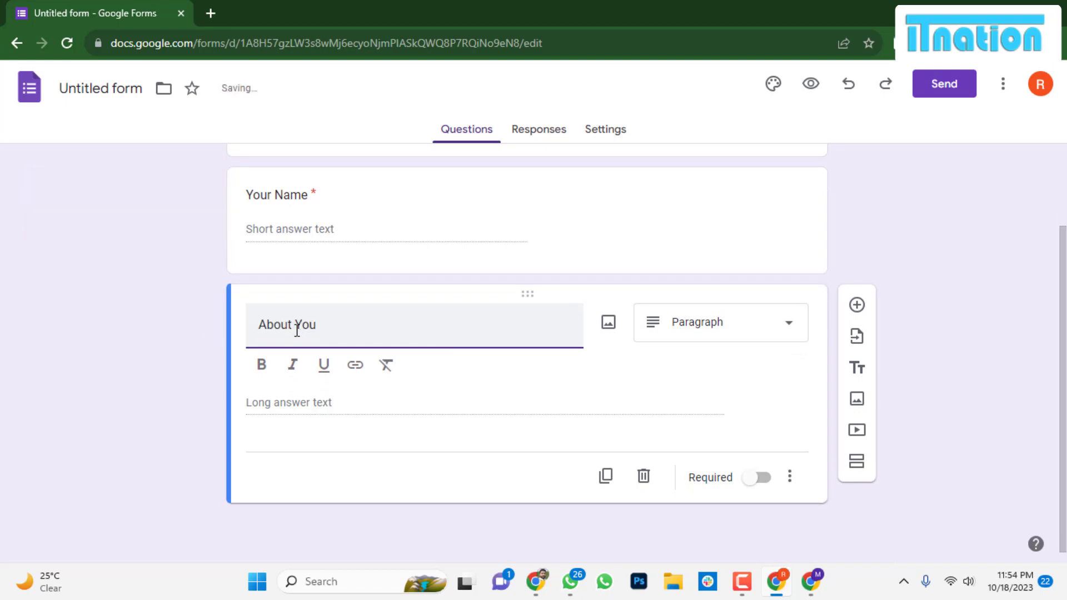
click(154, 469)
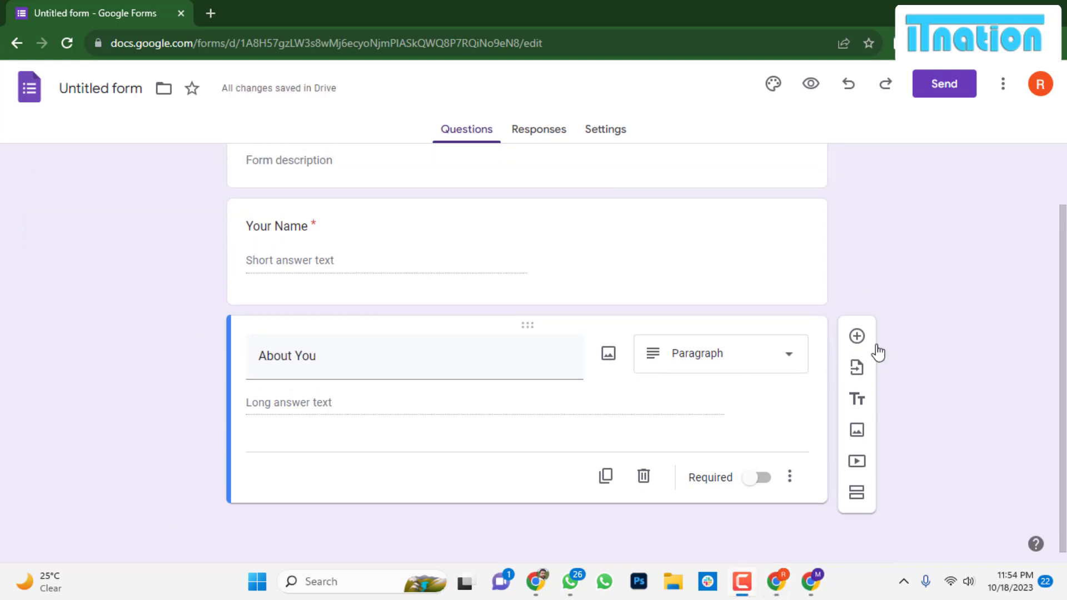
Add a third question titled "Phone Number" with the Short answer type.
click(856, 337)
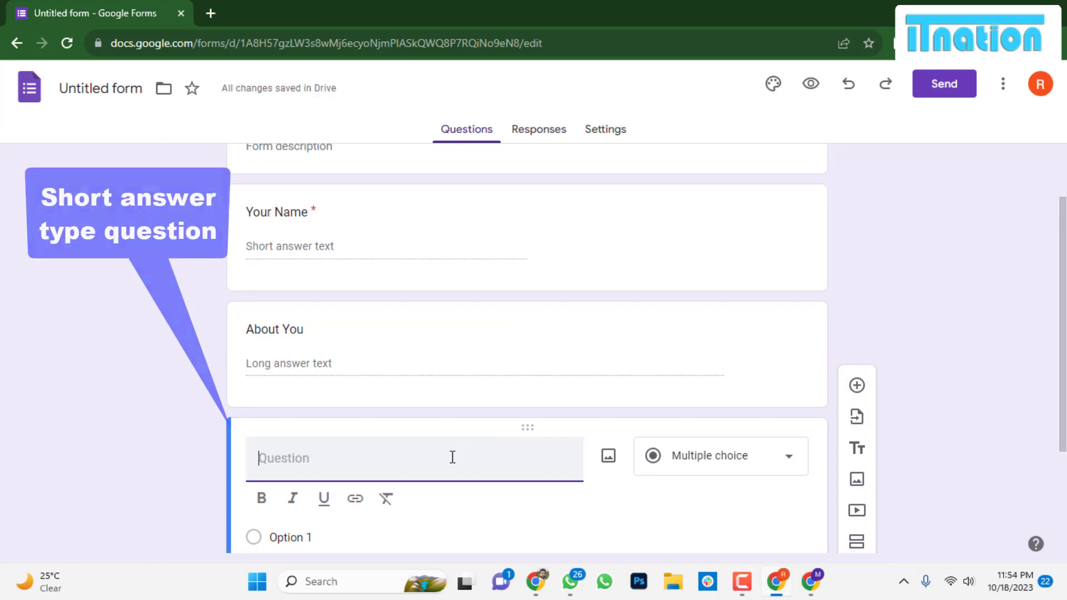
text(Phone)
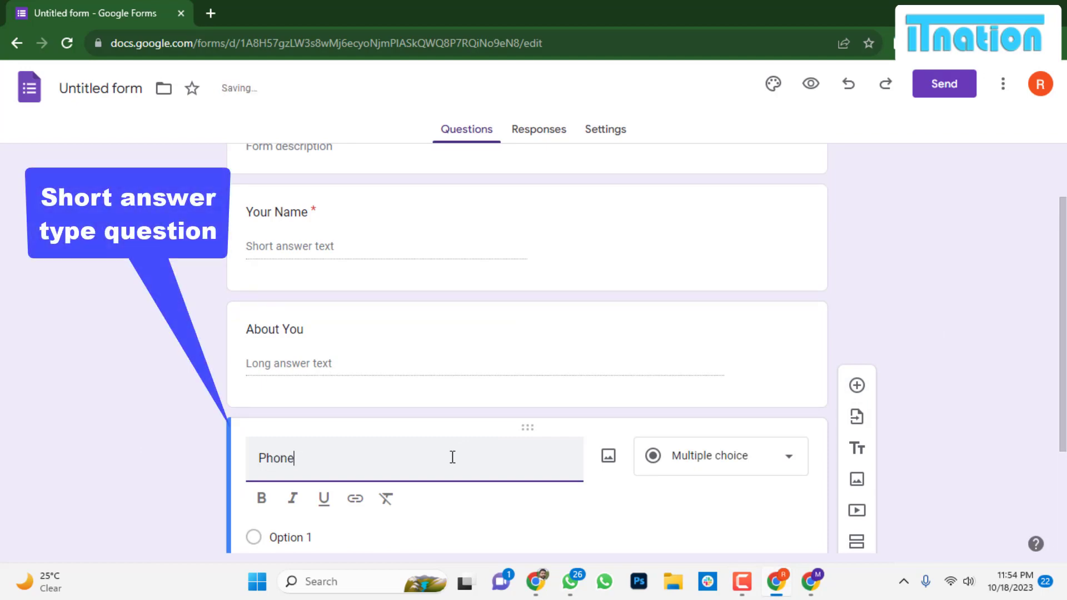
text( Number)
scroll(460, 457, down, 2)
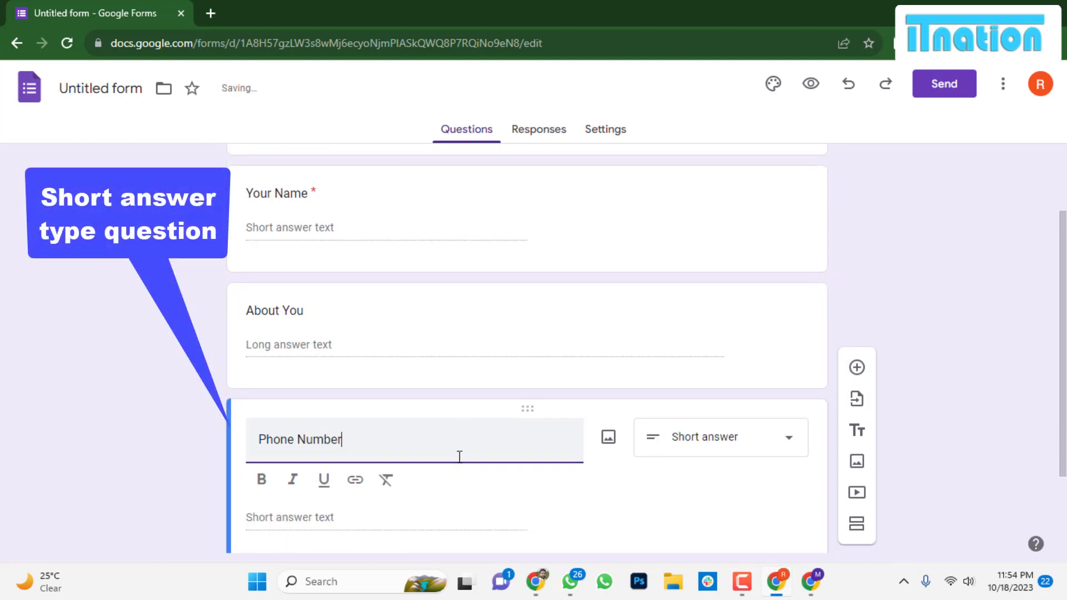
click(691, 334)
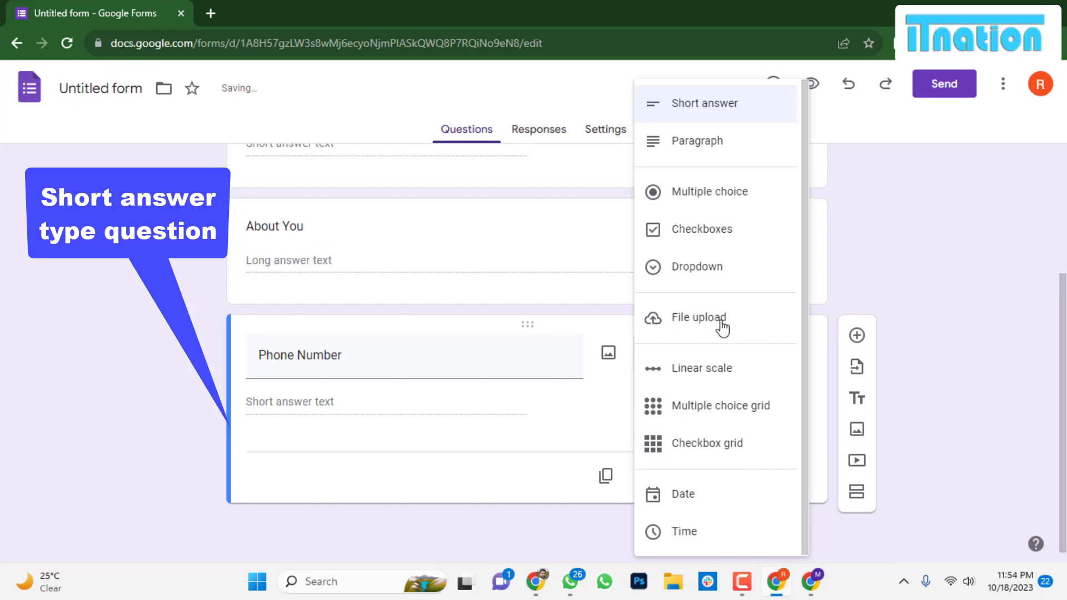
click(700, 114)
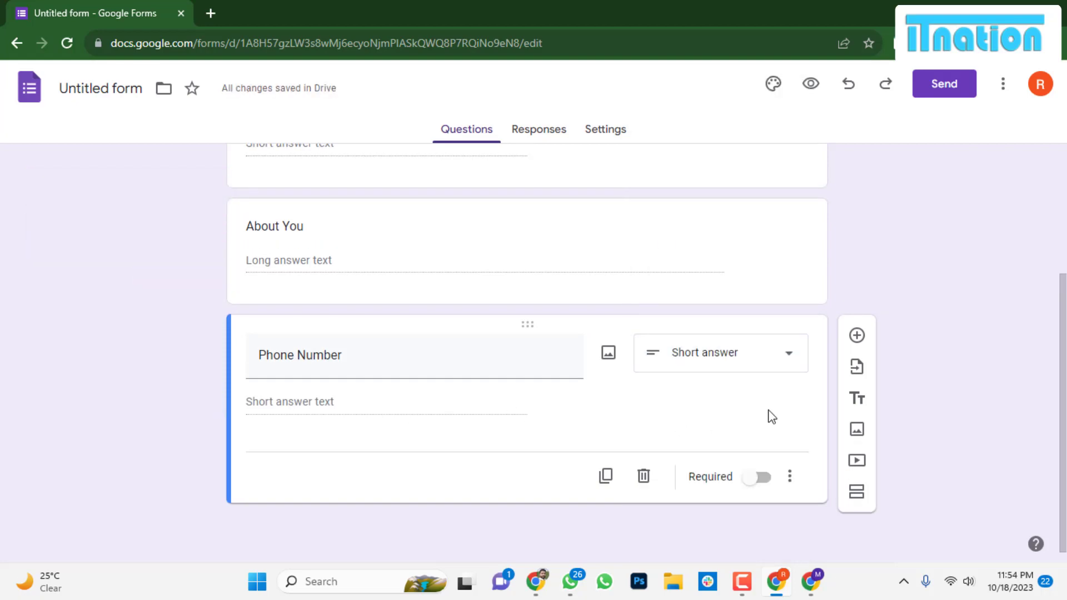
Add a fourth question titled "Subject" and set its type to Multiple choice.
click(856, 335)
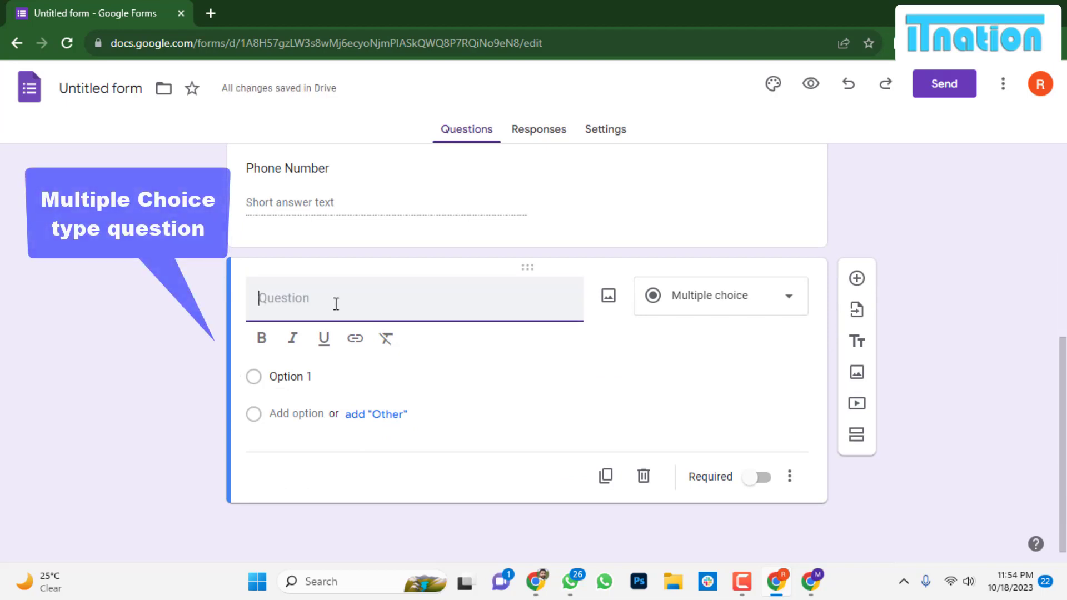
text(Subject)
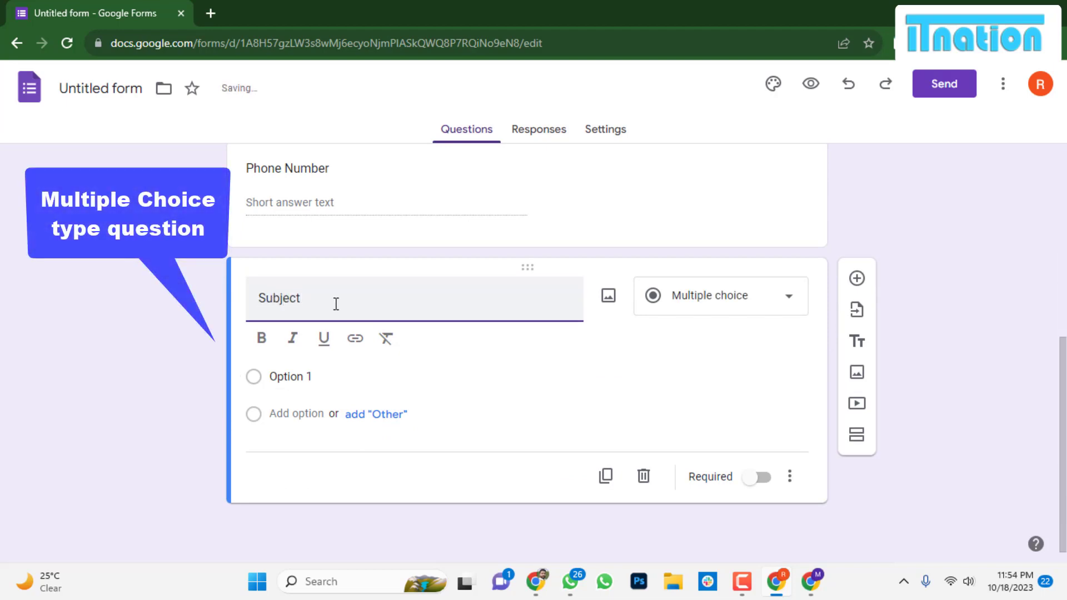
click(725, 325)
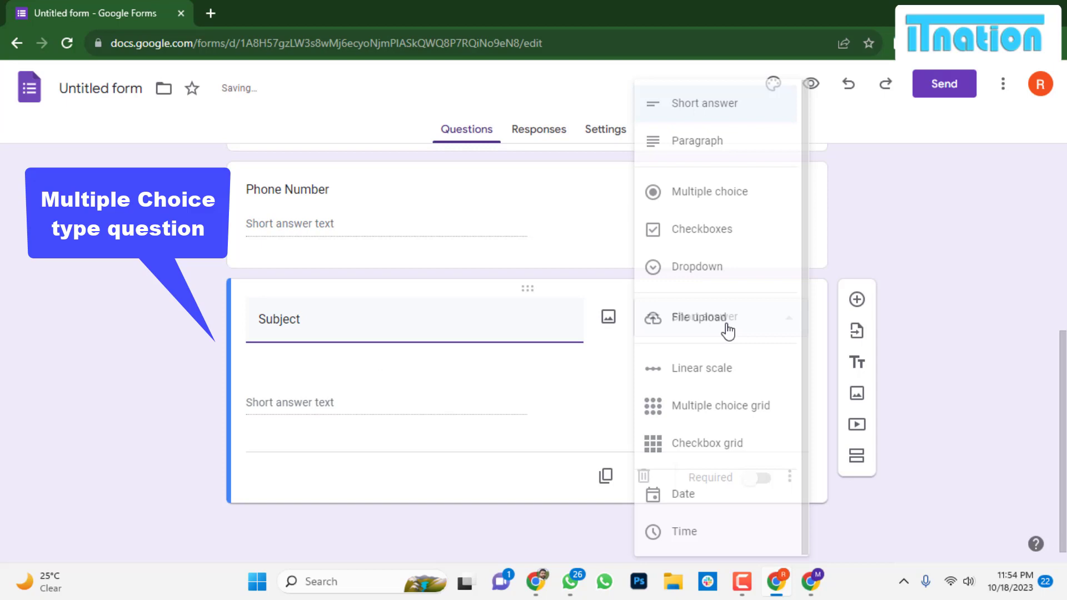
click(700, 215)
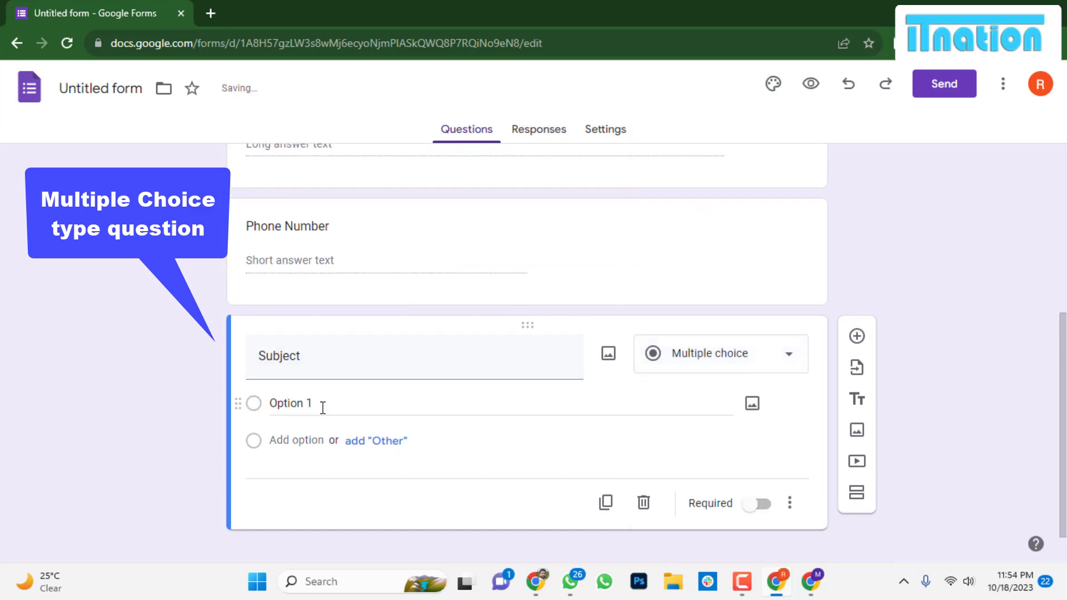
Give the Subject question the answer options Physics, Math and Biology.
click(321, 409)
text(Physics)
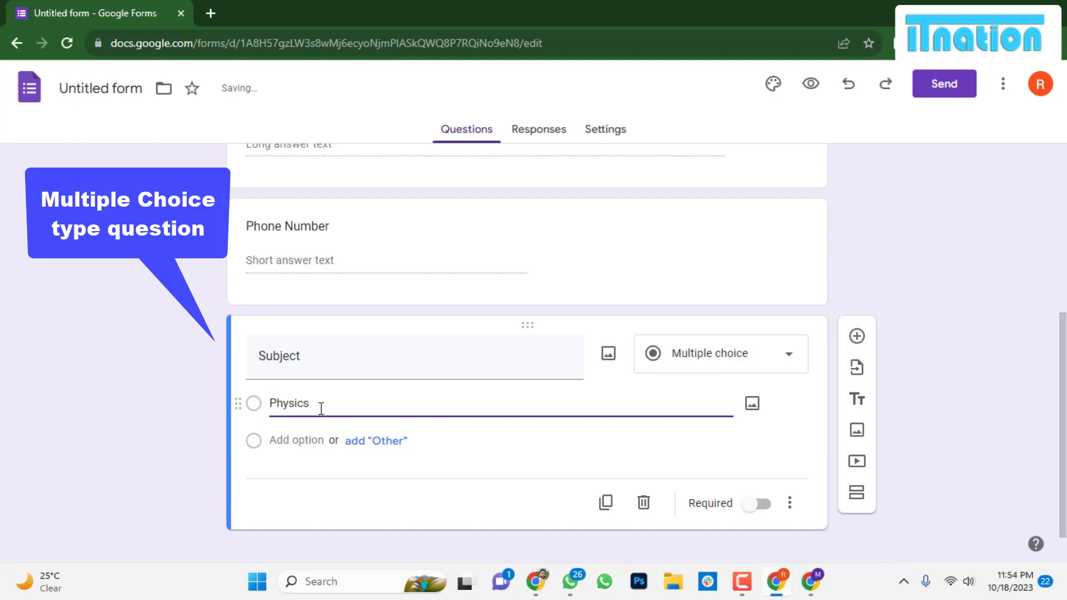
click(312, 442)
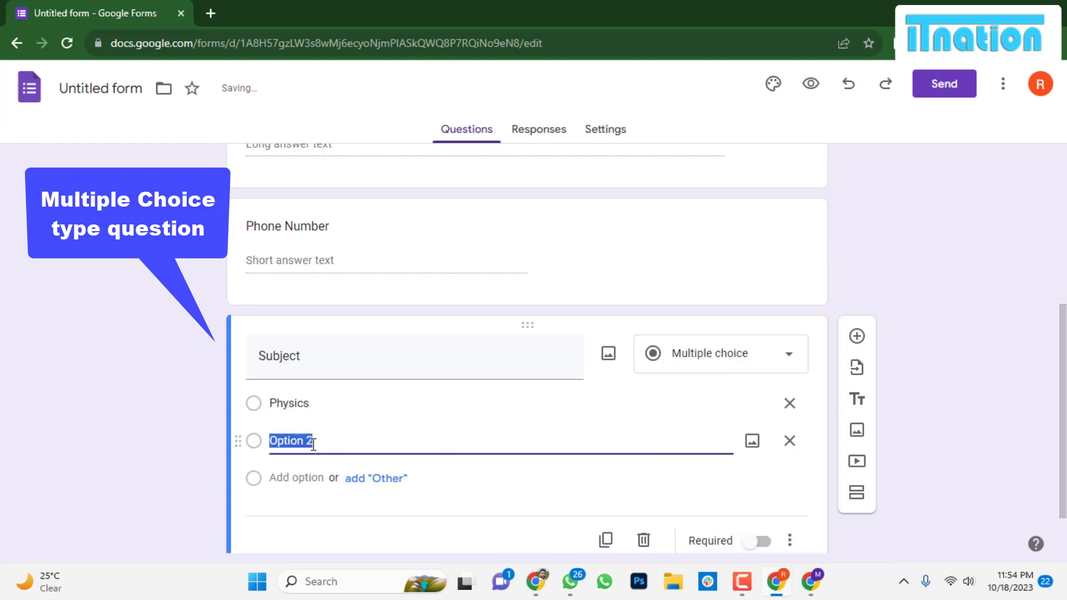
text(Math)
click(304, 476)
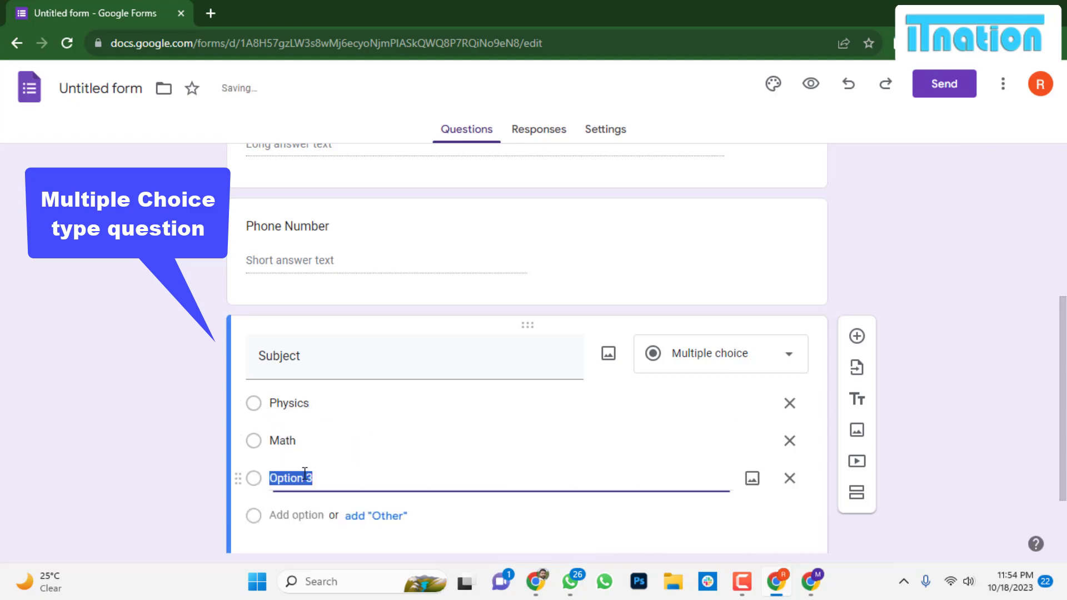
text(Biology)
scroll(303, 472, down, 2)
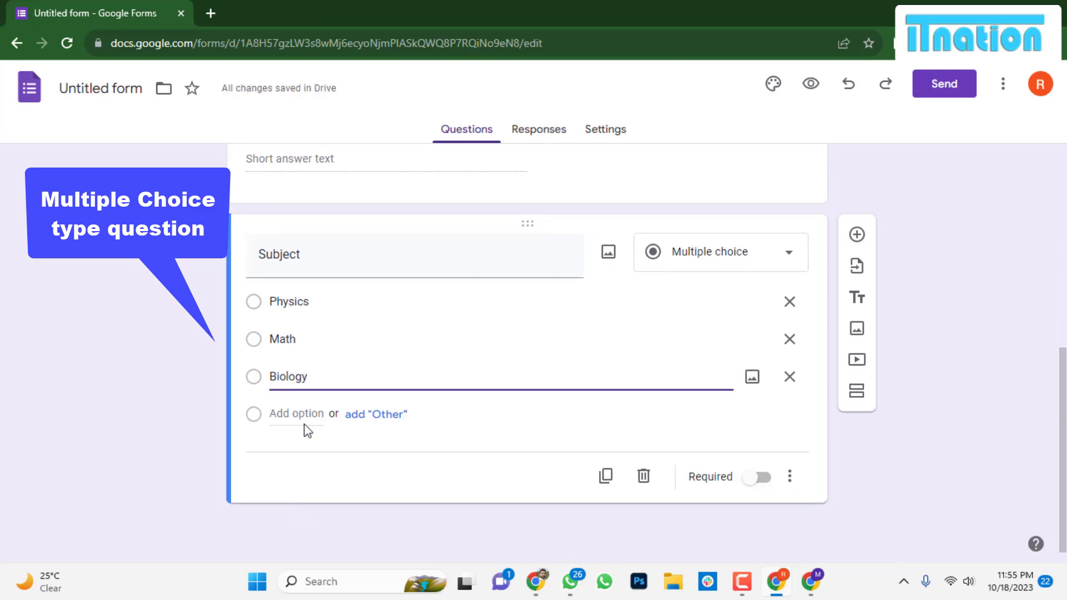
Add Chemistry as the fourth answer option of the Subject question.
click(304, 417)
text(Chemistry)
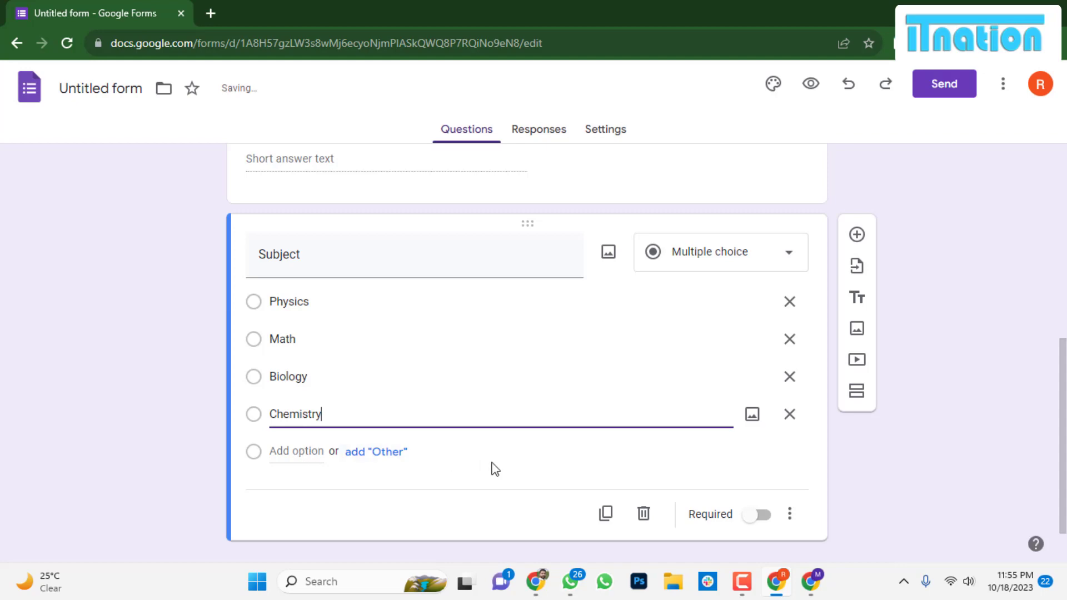
Add a fifth question titled "Session" and set its type to Dropdown.
click(857, 233)
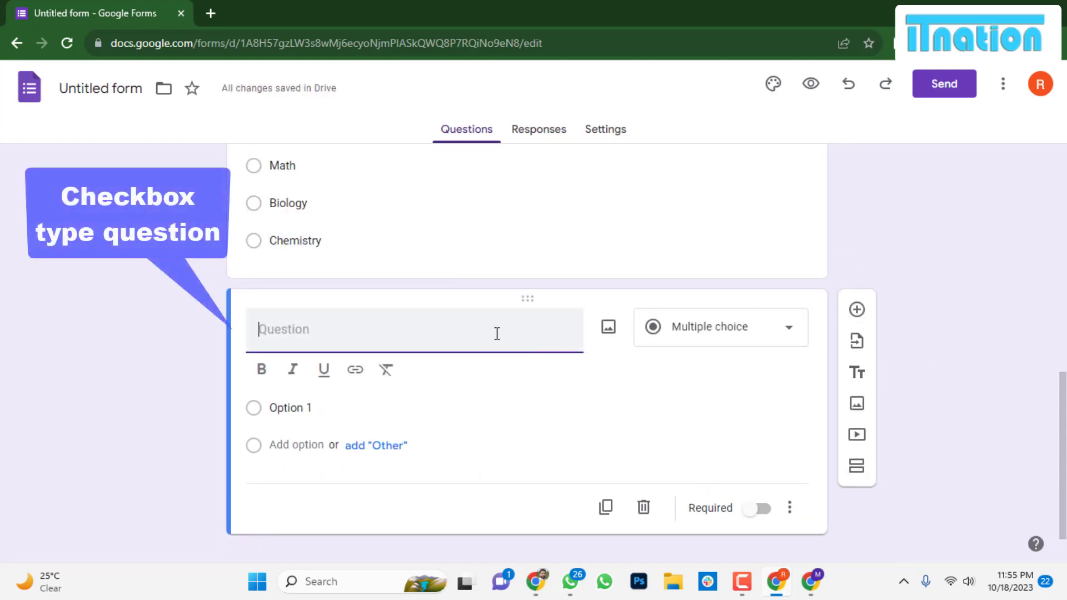
text(Session)
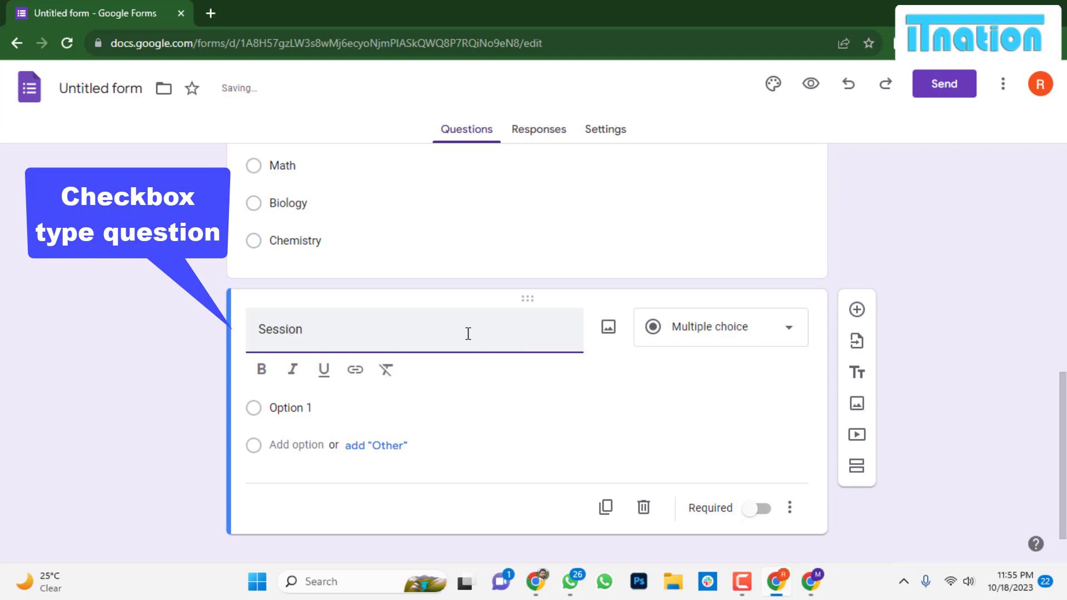
click(739, 333)
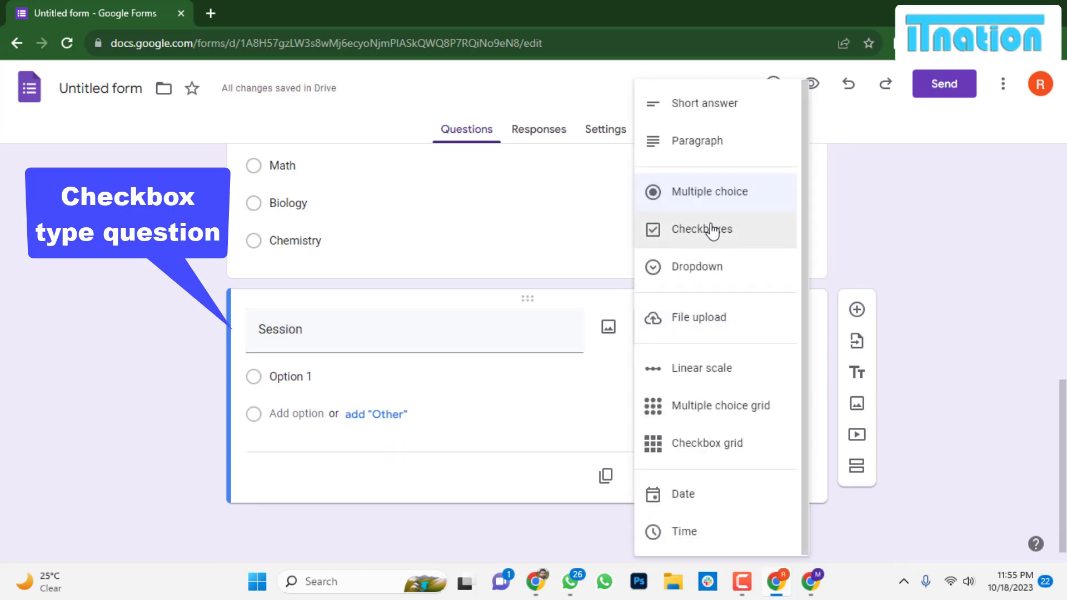
click(695, 266)
Give the Session question the answer options Morning, Afternoon and Evening.
click(308, 382)
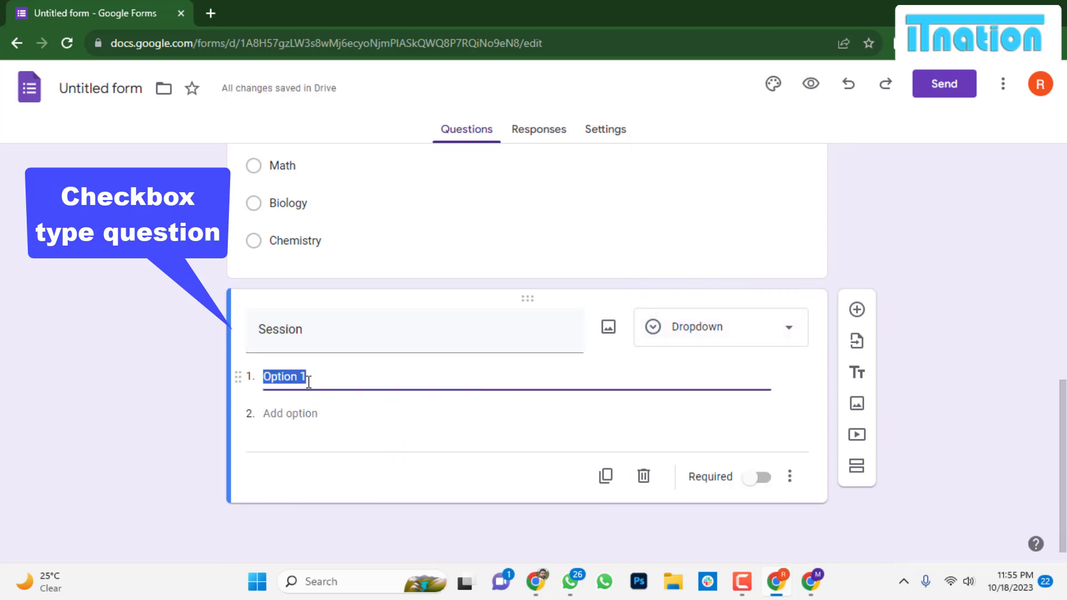
text(Morning)
key(Return)
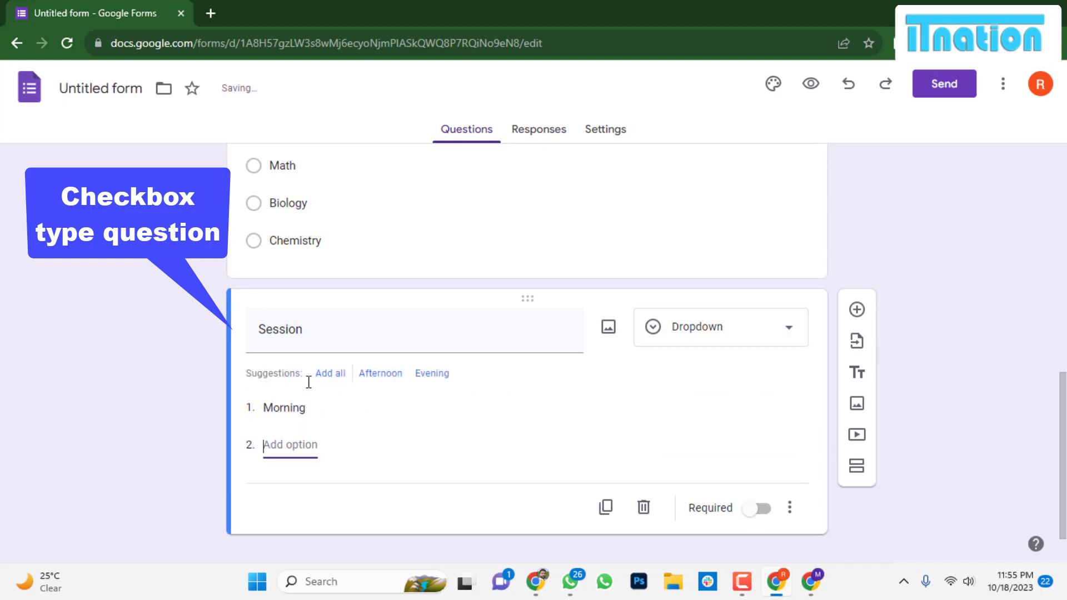
text(Afternoon)
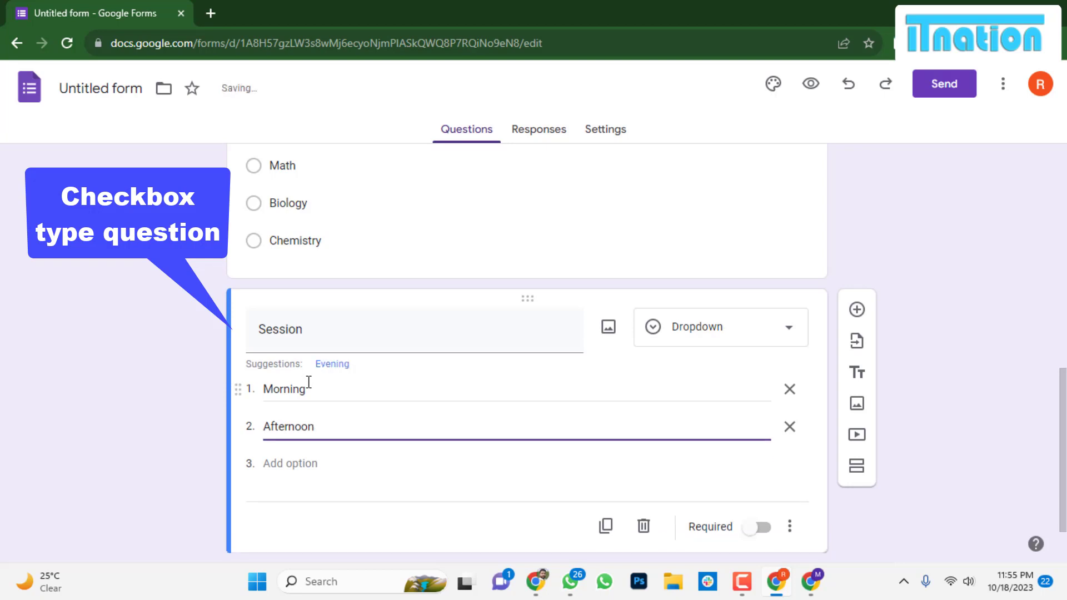
click(294, 468)
click(340, 451)
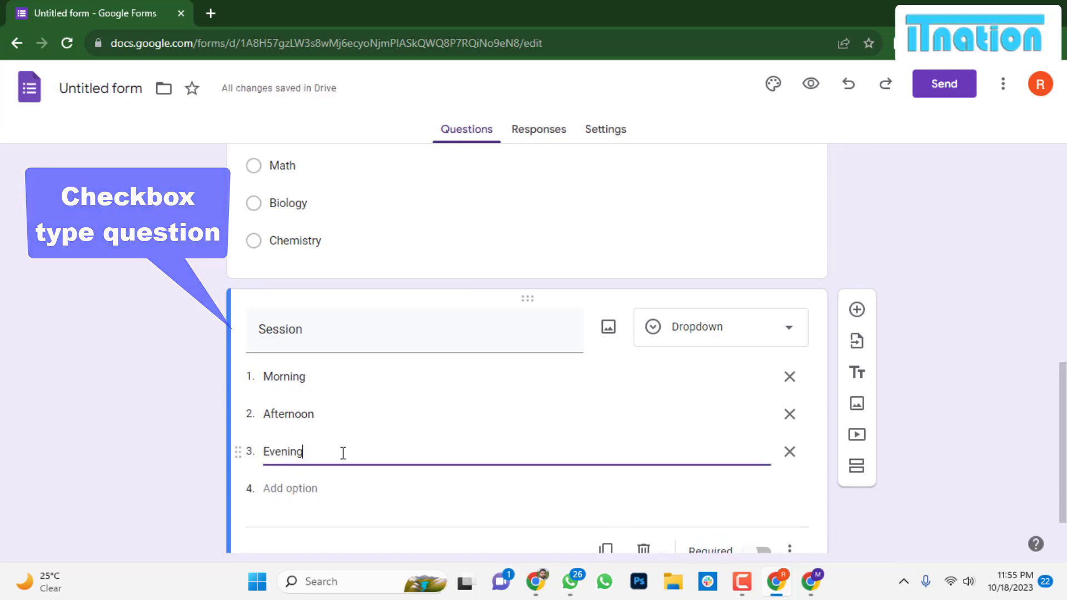
Add a sixth question titled "Date of Birth" with the Date answer type.
scroll(372, 457, down, 1)
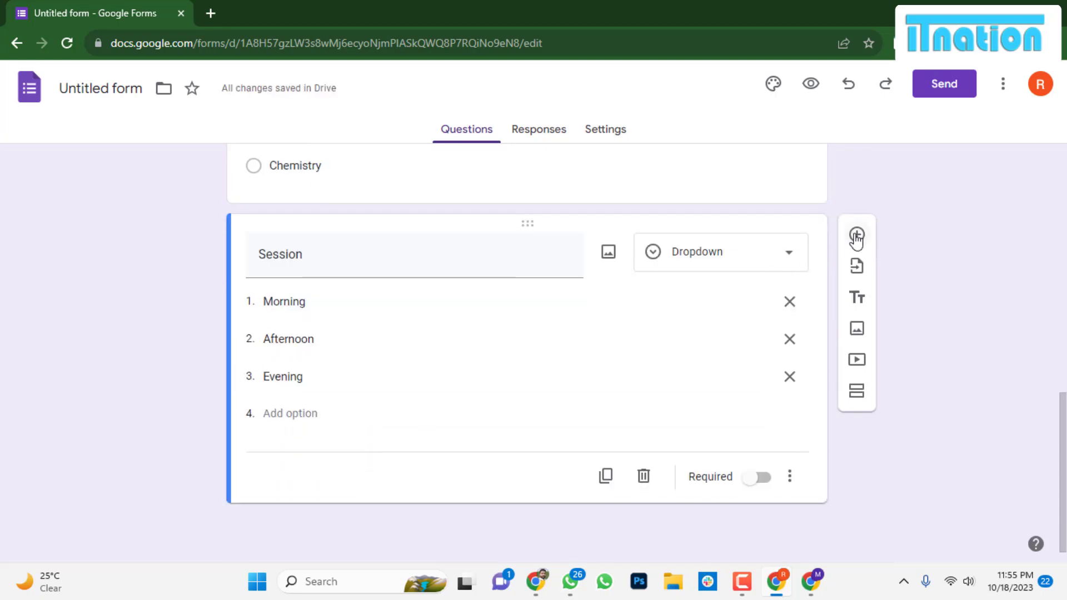
click(856, 234)
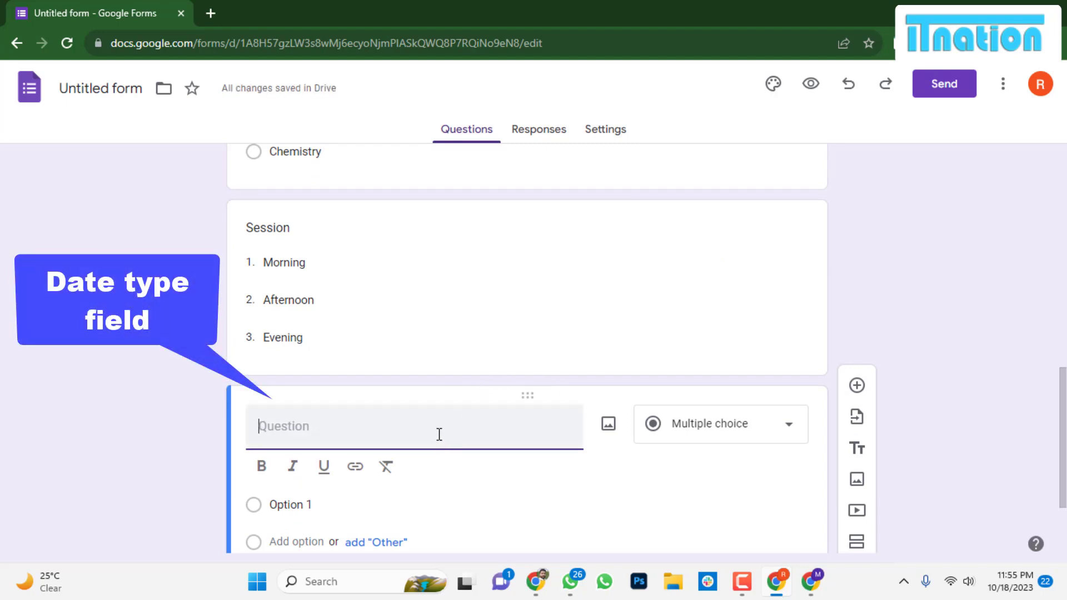
text(Date of irth)
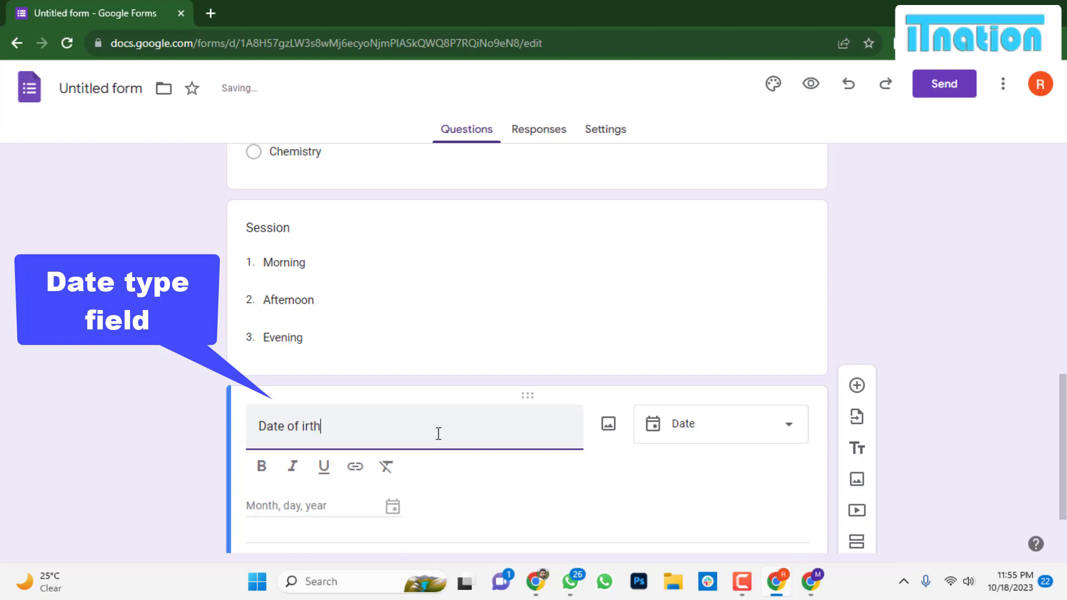
double_click(305, 426)
click(715, 430)
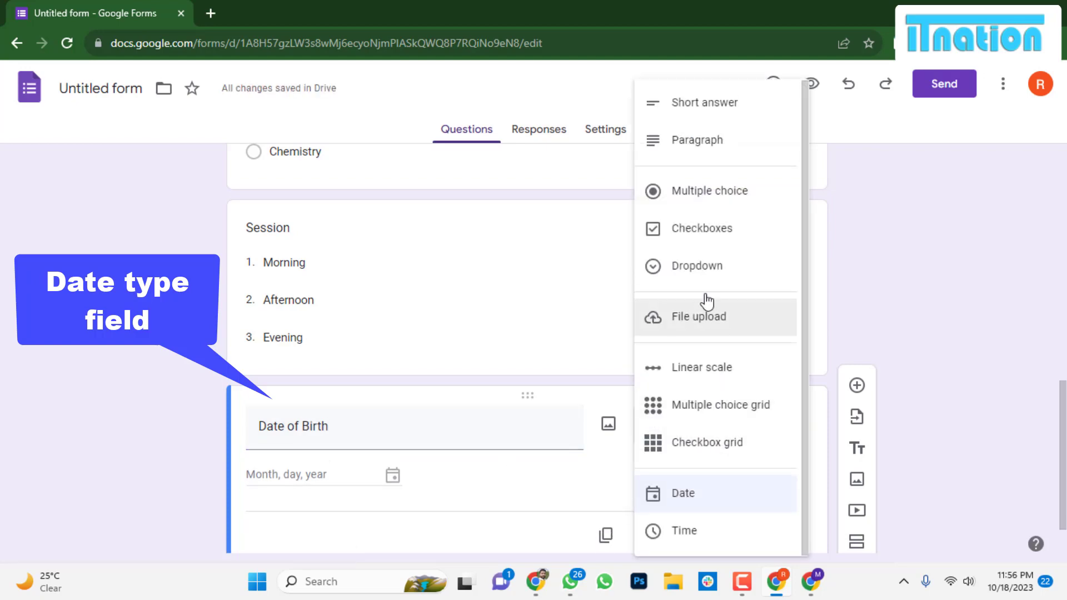
click(587, 498)
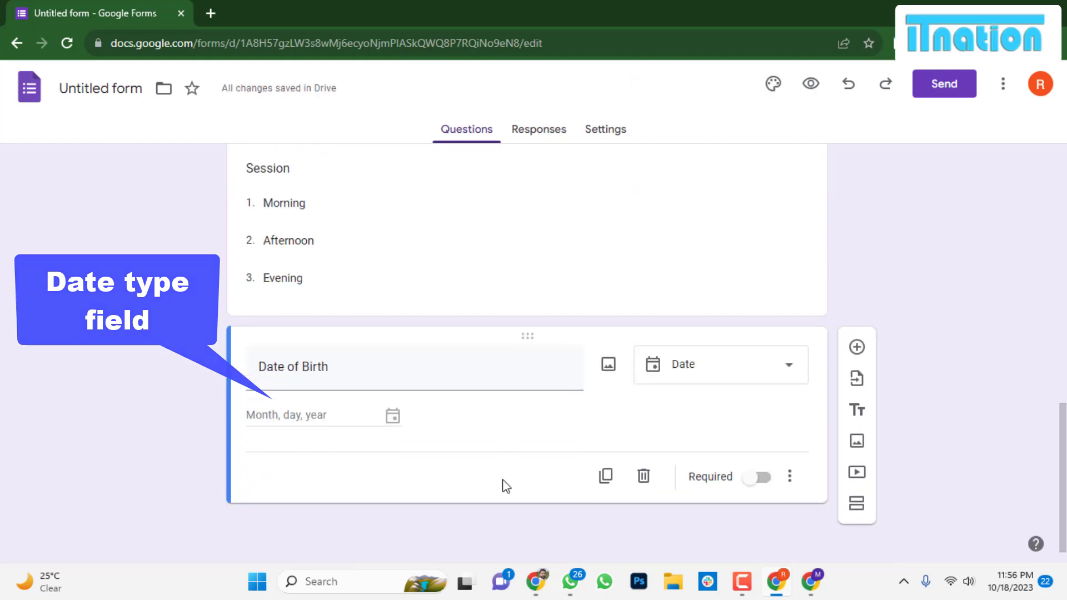
Add a seventh question titled "Your Photo".
click(857, 347)
text(You)
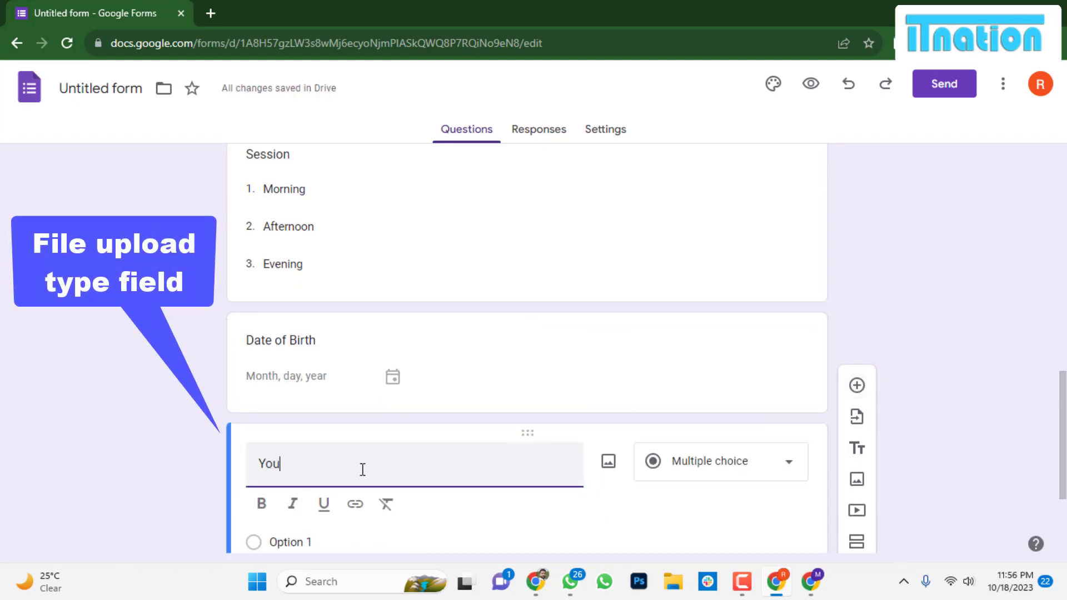
text(r hoto)
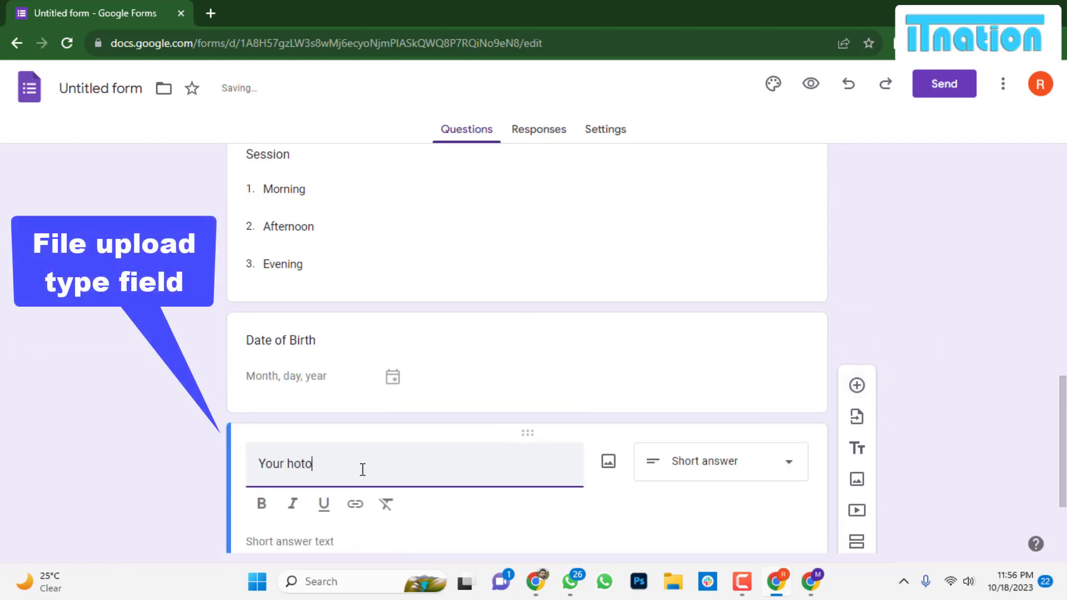
double_click(293, 463)
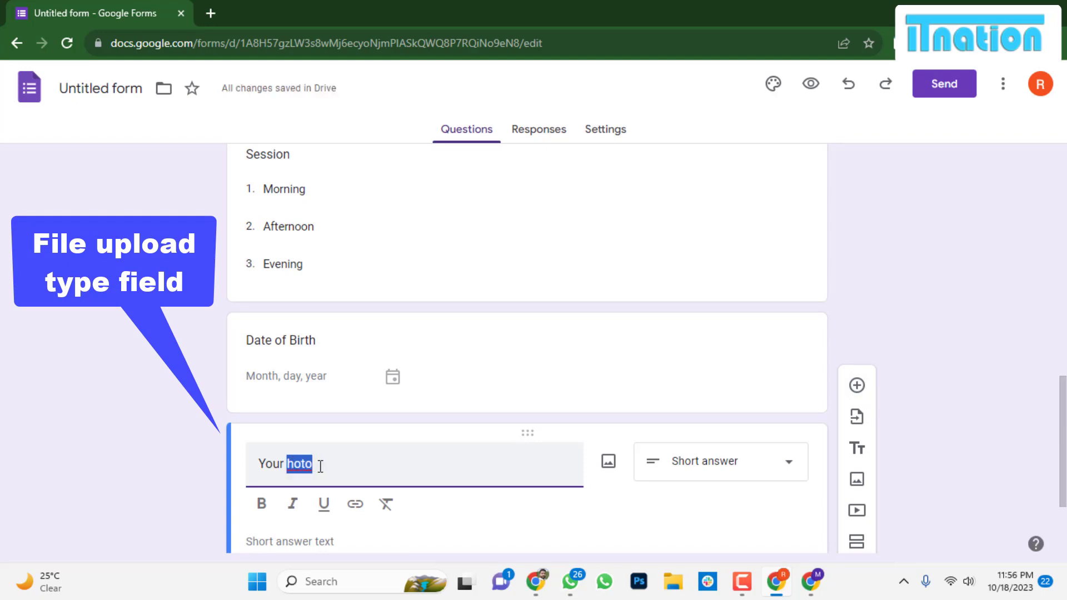
triple_click(318, 460)
key(BackSpace)
text(Yo)
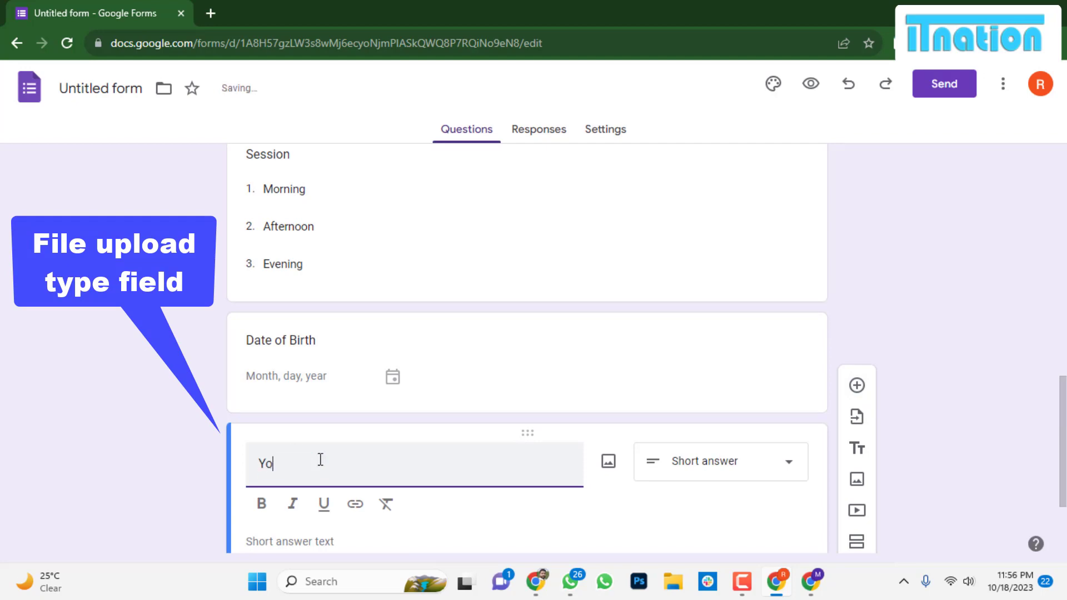
text(ur Photo)
Set the Your Photo question's type to File upload and allow respondents to upload files to Drive.
scroll(669, 450, down, 1)
click(714, 390)
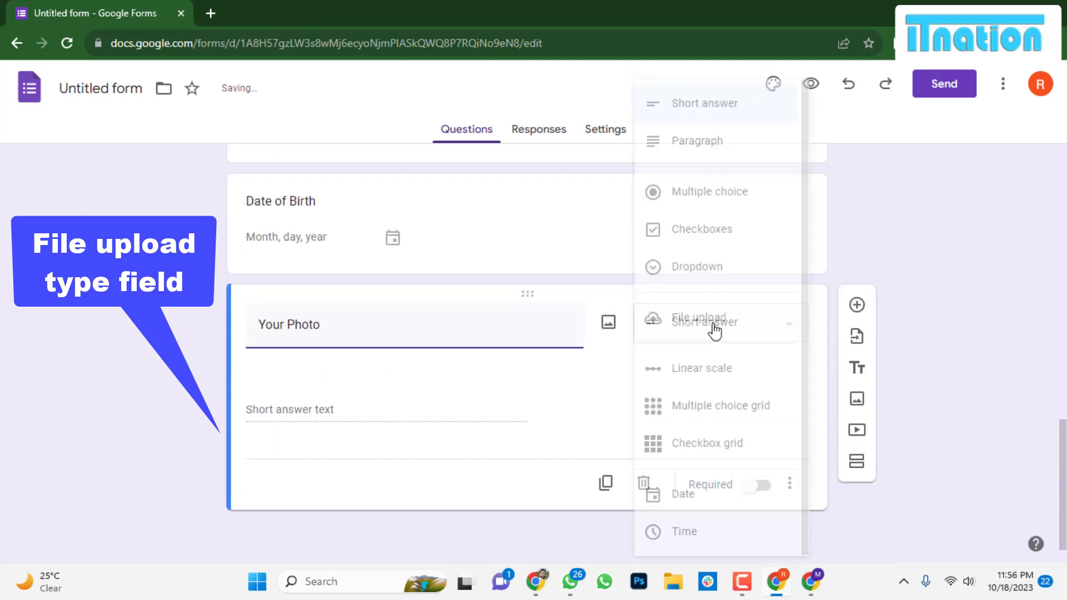
click(708, 314)
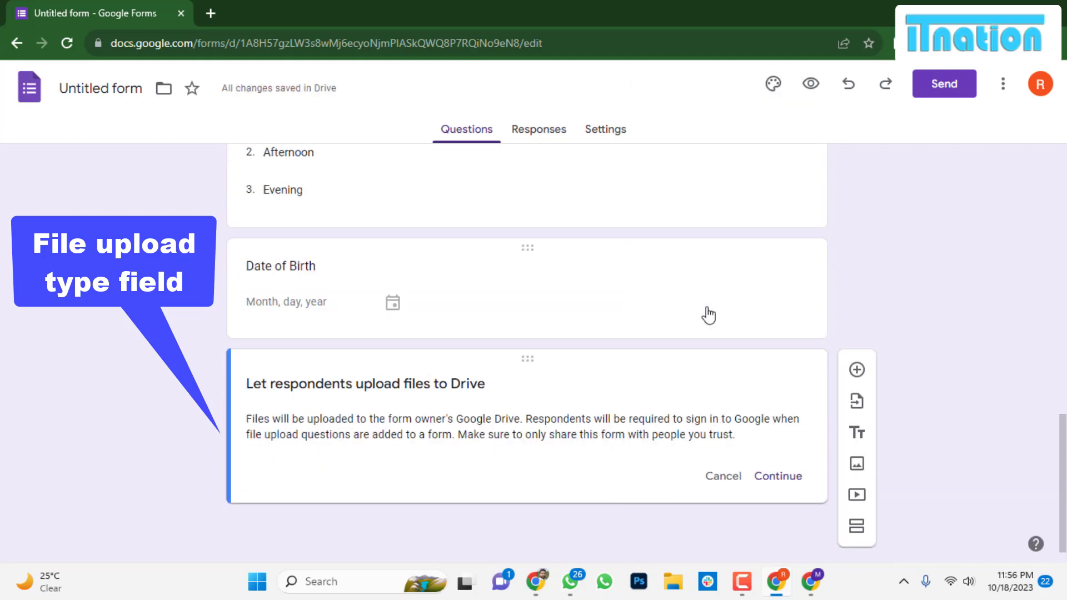
click(783, 483)
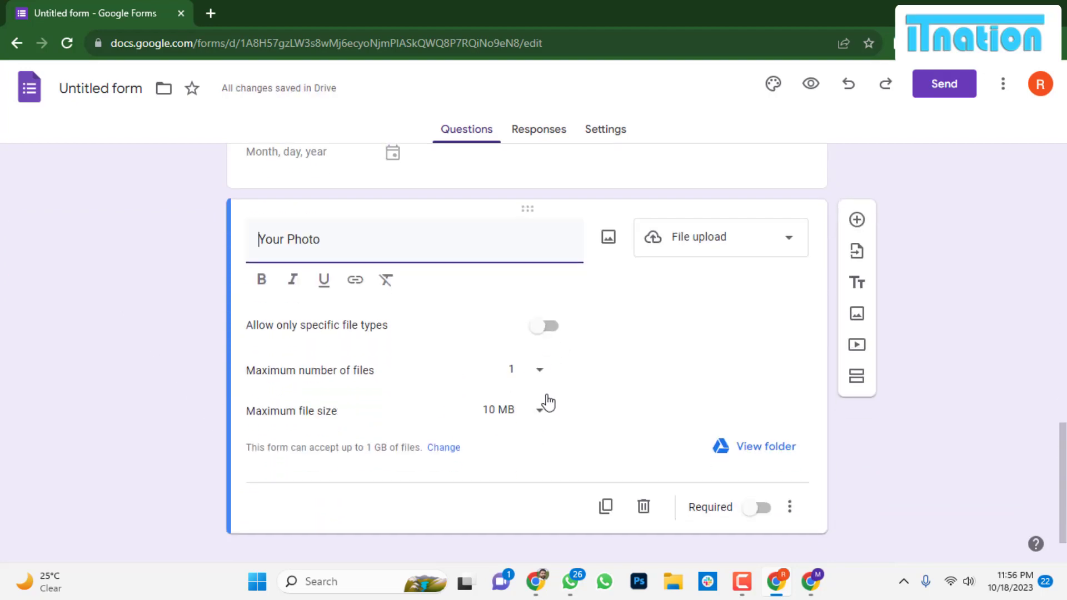
Set the form theme's header text font to Merriweather Bold.
scroll(567, 398, up, 3)
scroll(568, 397, up, 10)
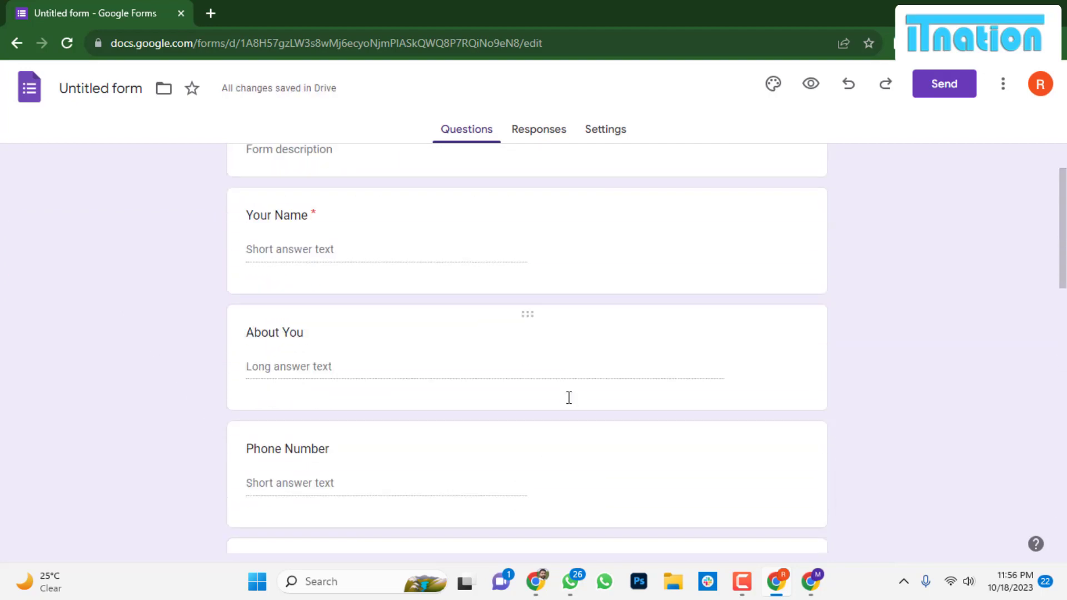
click(773, 84)
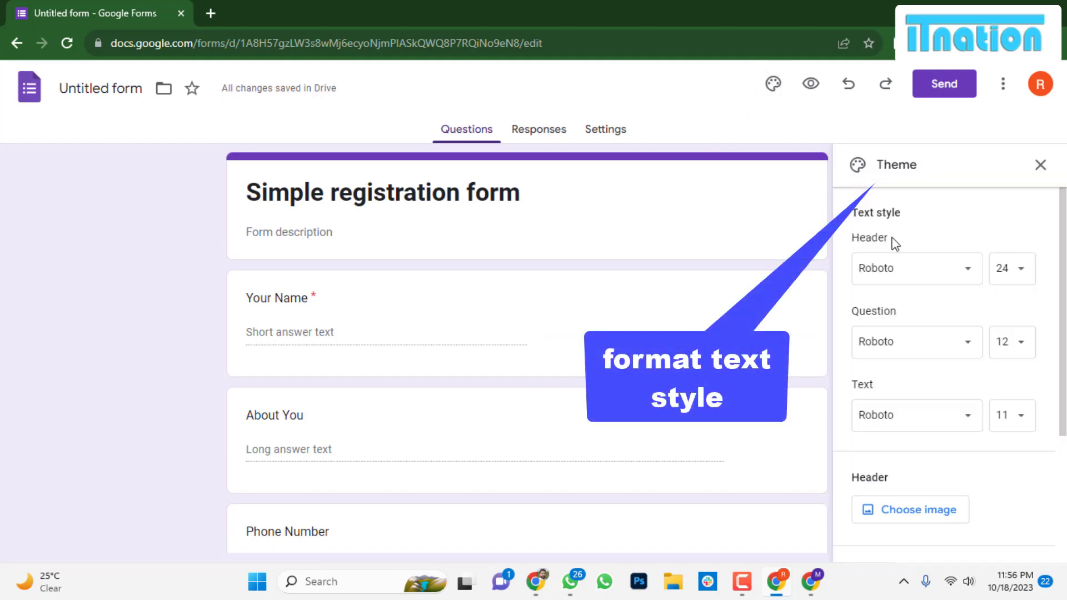
click(925, 271)
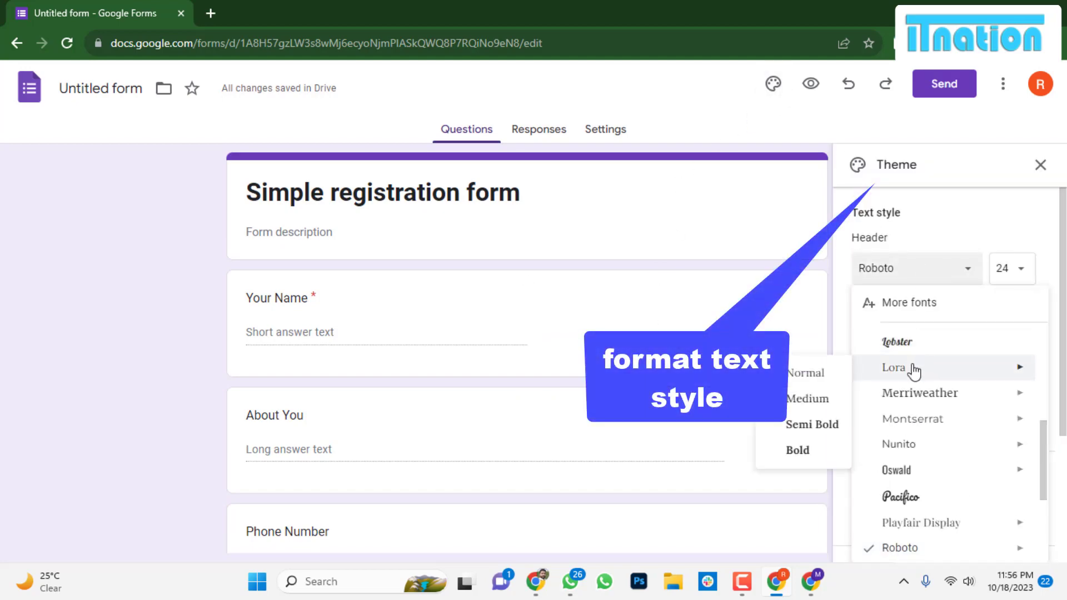
mouse_move(917, 393)
click(808, 451)
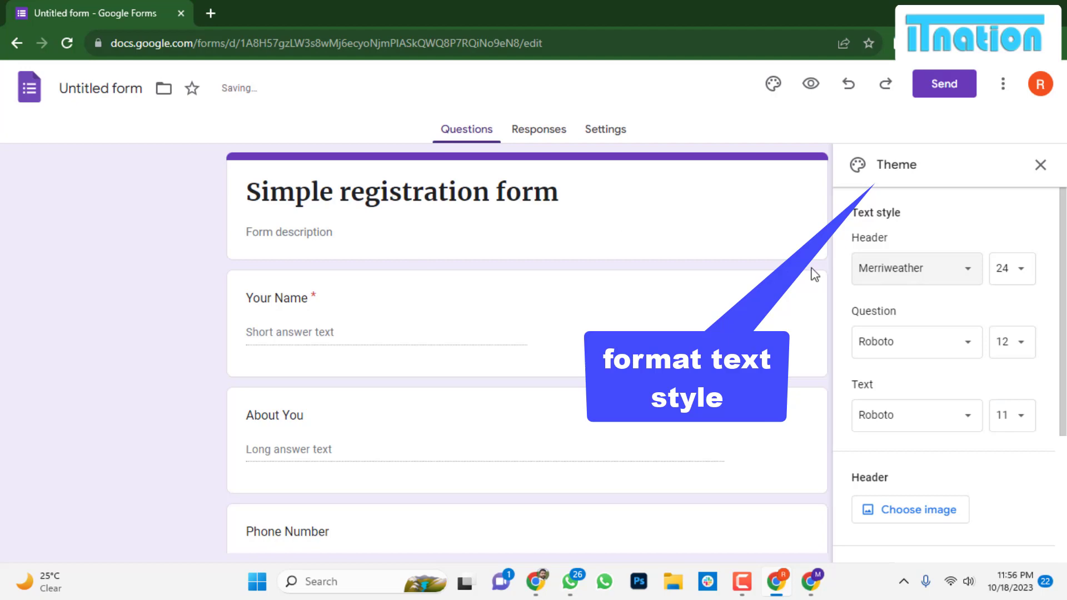
Set the theme's question font to Pacifico.
click(920, 342)
mouse_move(872, 448)
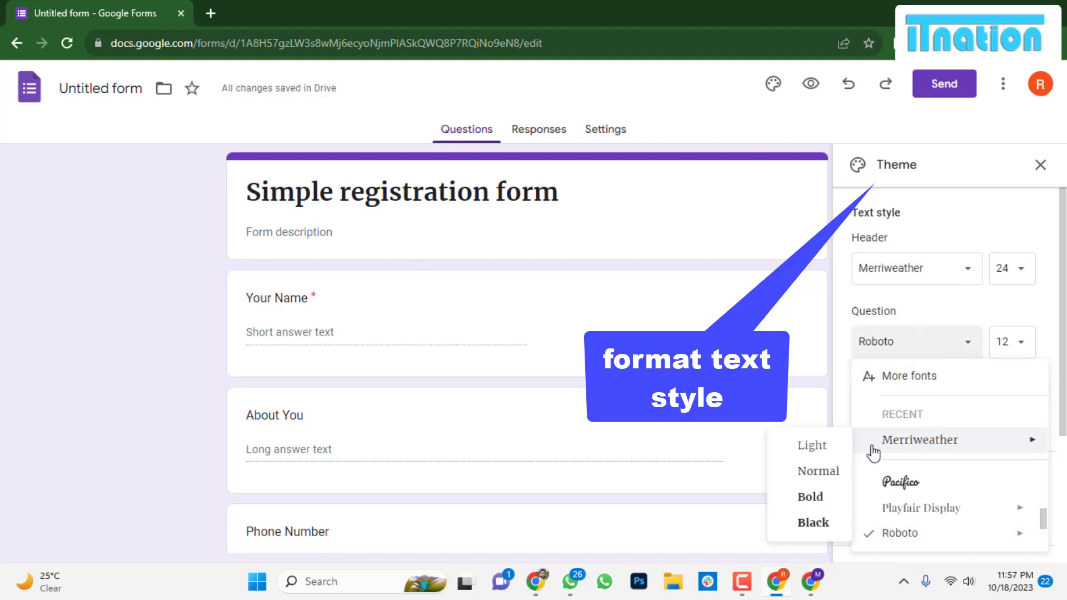
scroll(949, 433, down, 1)
click(924, 411)
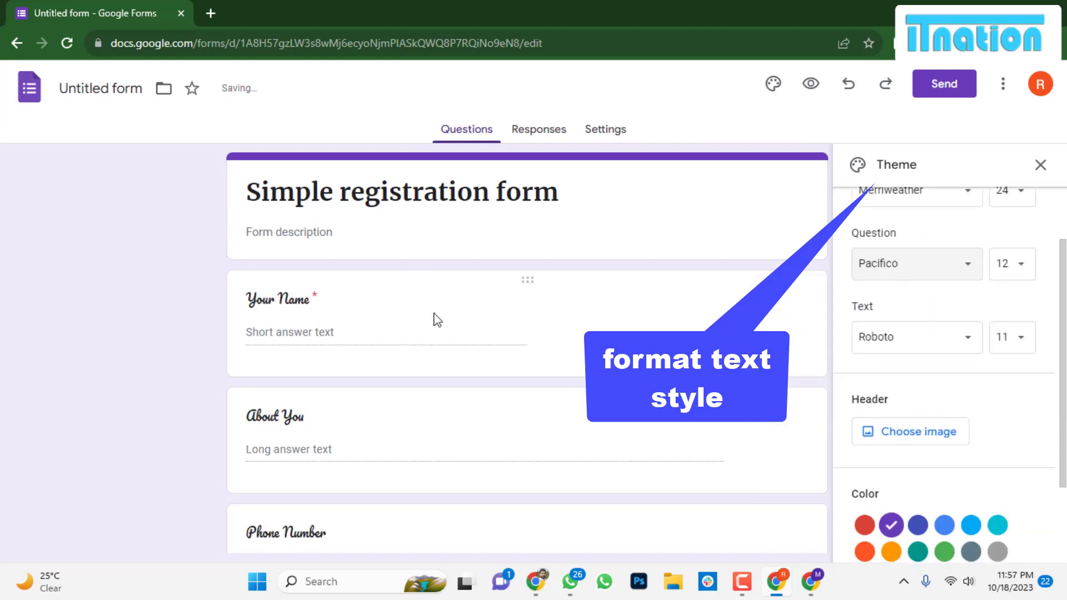
Set the theme's body text font to Spectral.
scroll(924, 459, down, 2)
scroll(929, 309, up, 1)
click(929, 309)
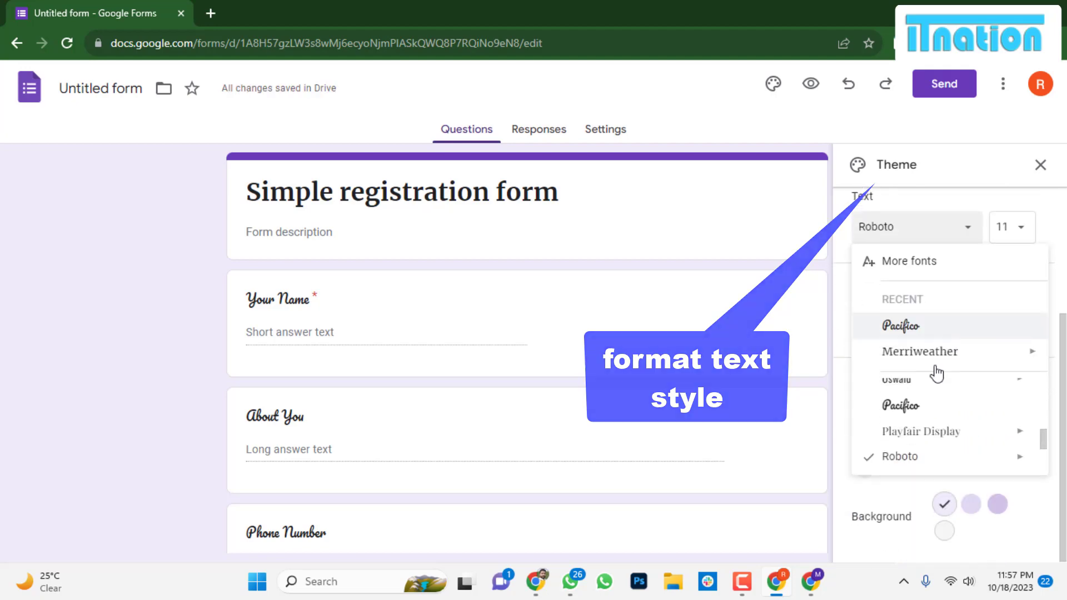
scroll(928, 428, down, 2)
click(924, 458)
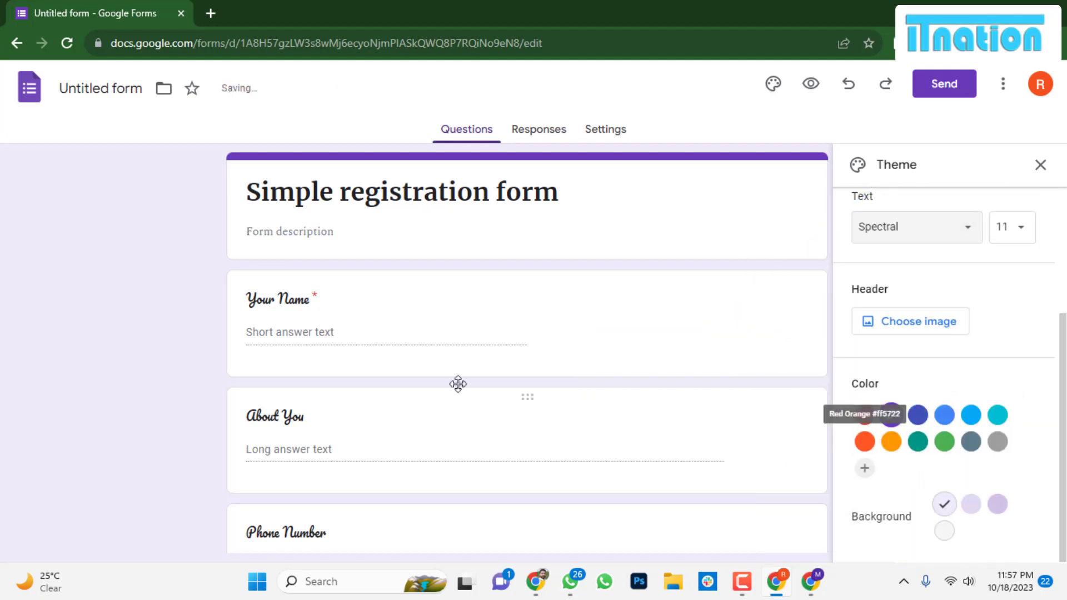
Set the theme color to light blue and use its lightest background shade.
scroll(336, 401, down, 2)
scroll(337, 402, up, 2)
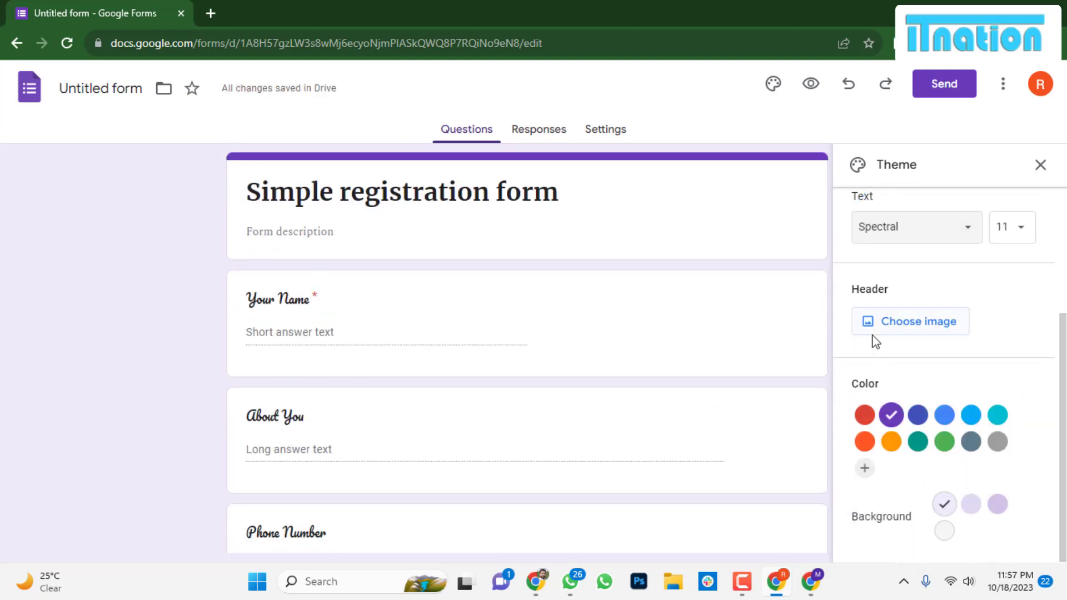
click(917, 414)
click(944, 415)
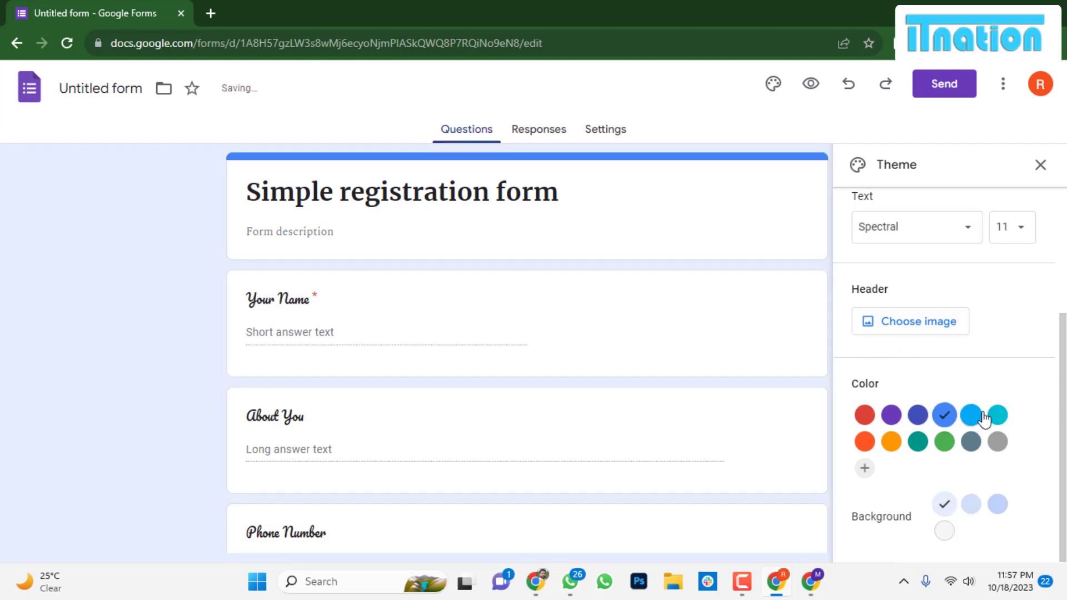
click(971, 414)
click(997, 504)
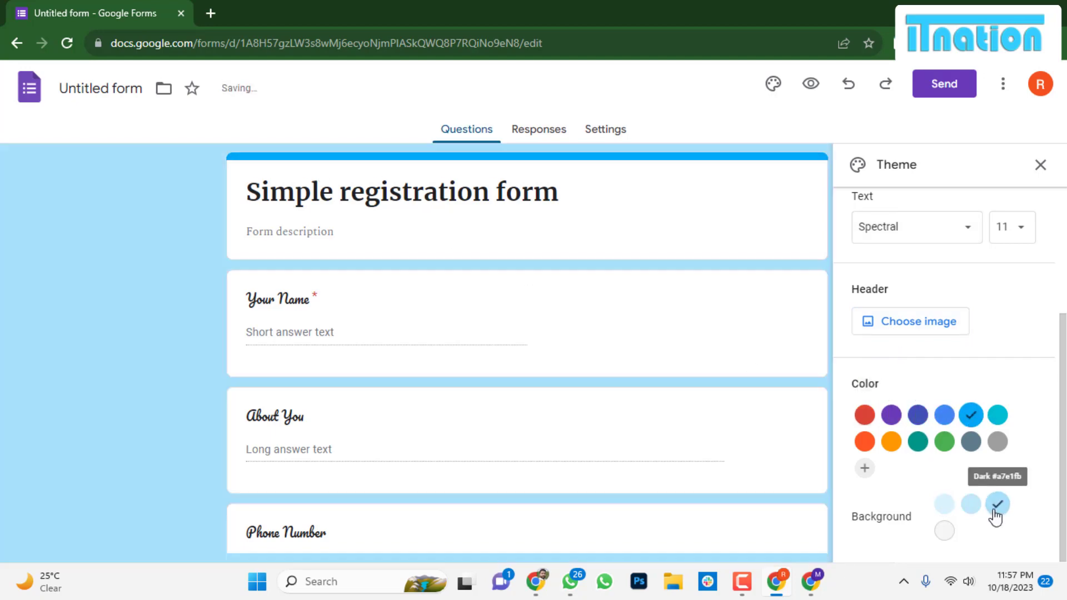
click(967, 506)
click(947, 508)
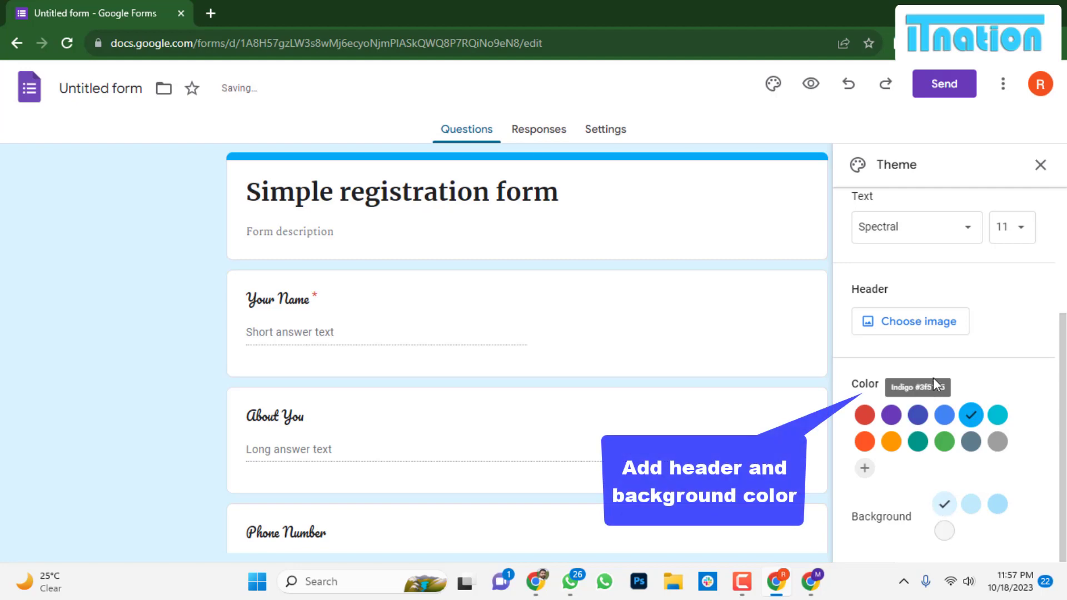
Insert the purple spheres picture from the Work and School theme images as the form's header image.
scroll(937, 378, up, 2)
click(923, 409)
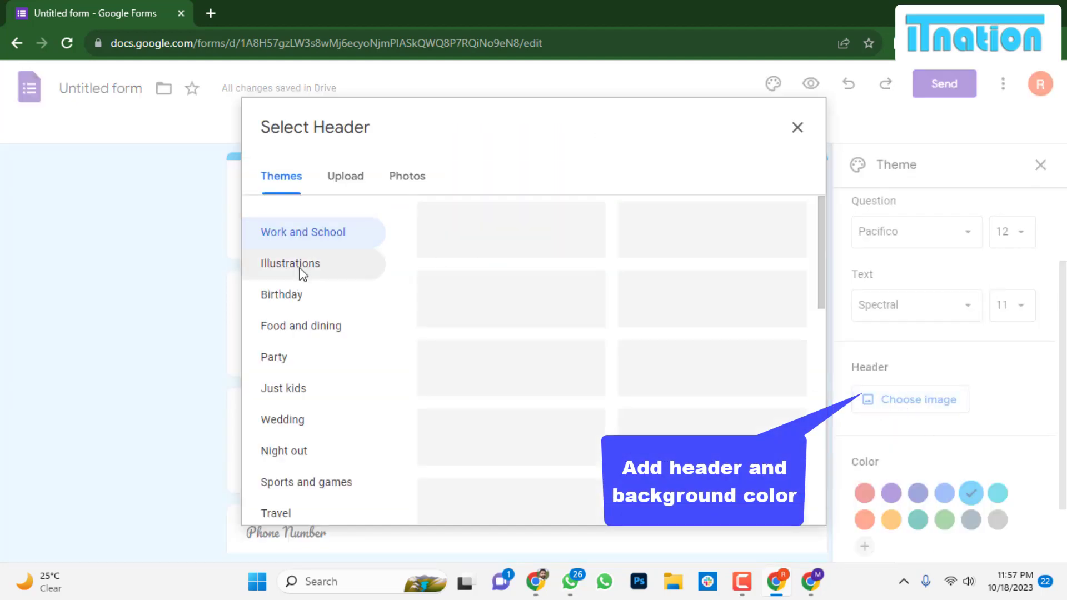
click(300, 266)
click(298, 294)
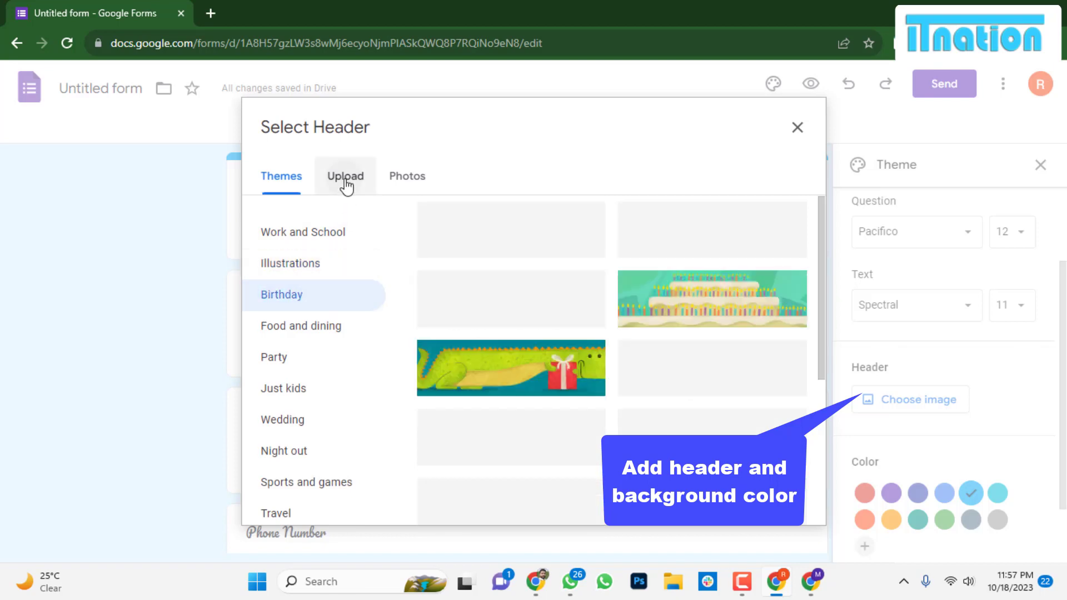
click(350, 178)
click(295, 183)
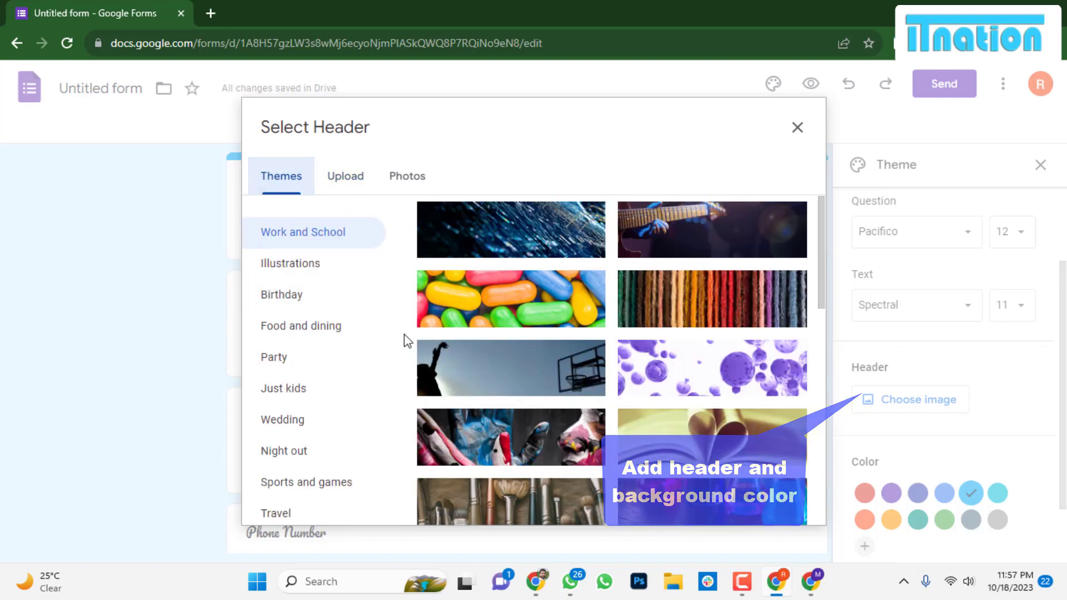
click(702, 373)
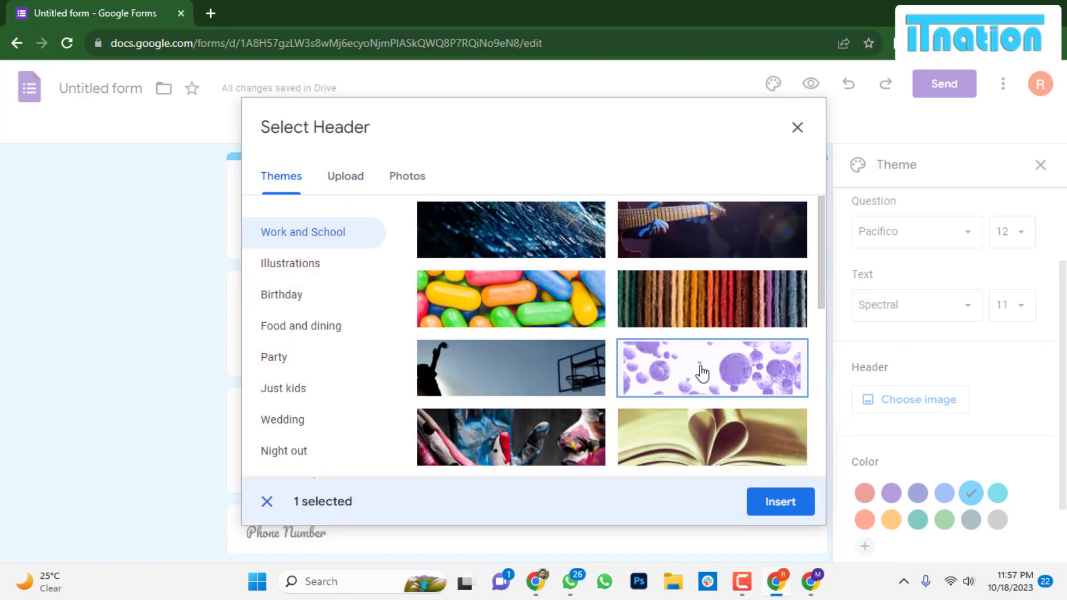
click(784, 503)
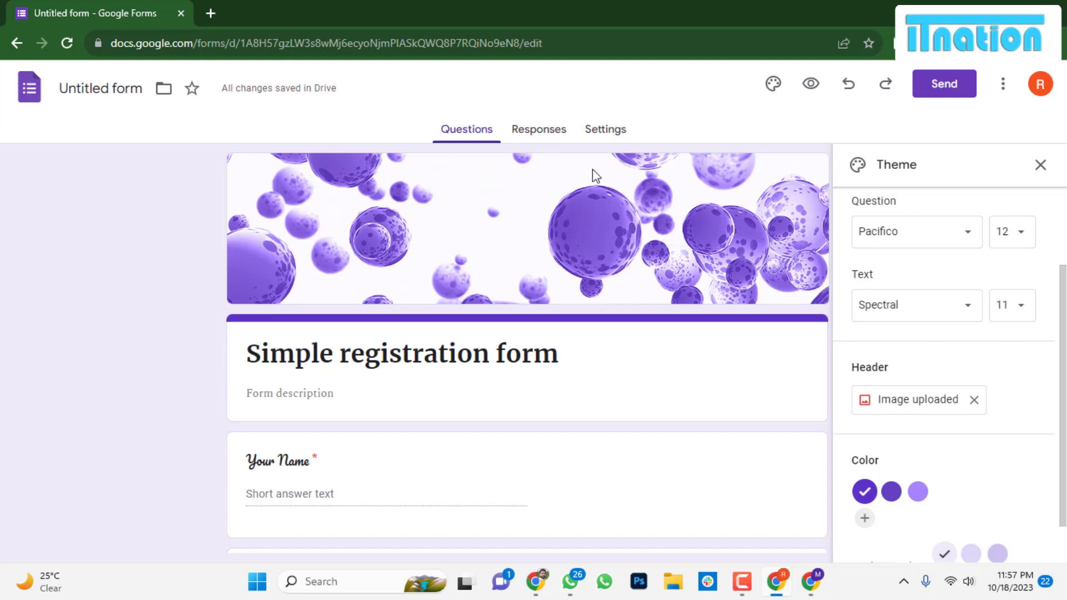
Close the theme settings and link the form's responses to a new spreadsheet named Registration Data.
click(555, 139)
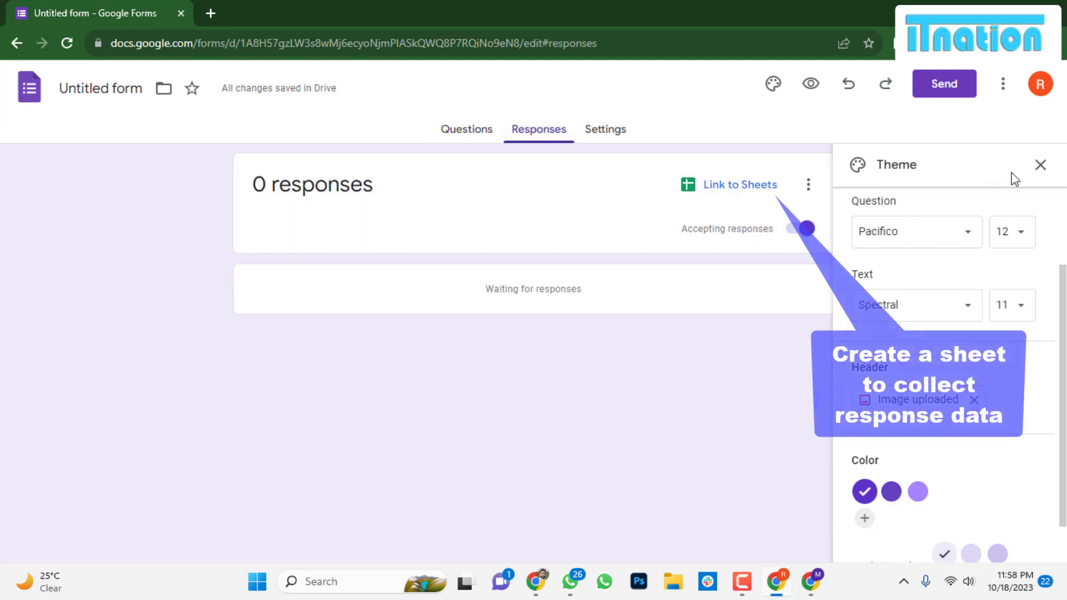
click(1039, 165)
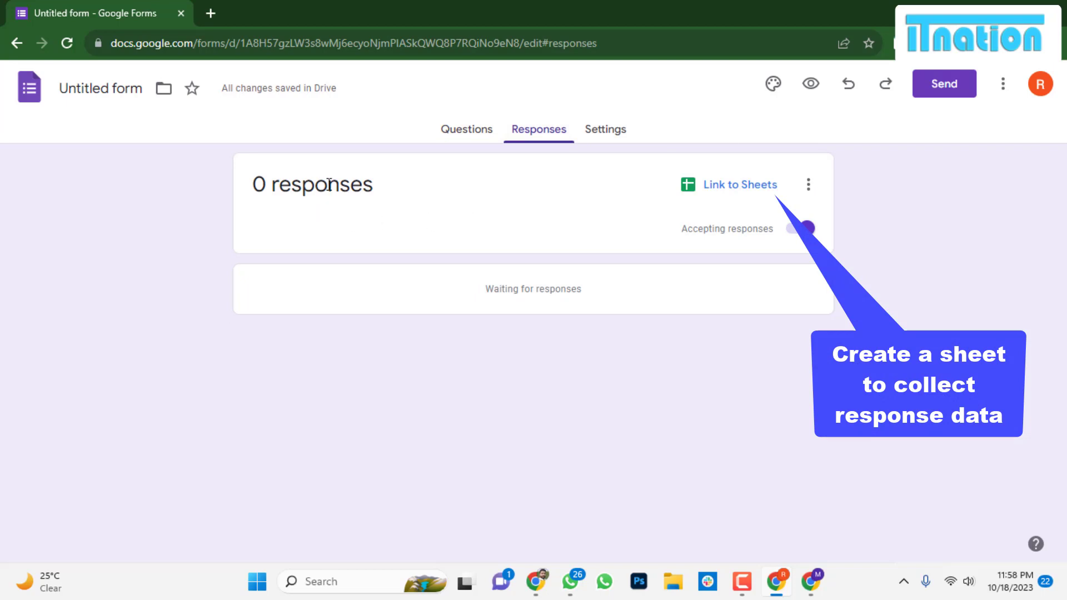
click(740, 187)
triple_click(549, 173)
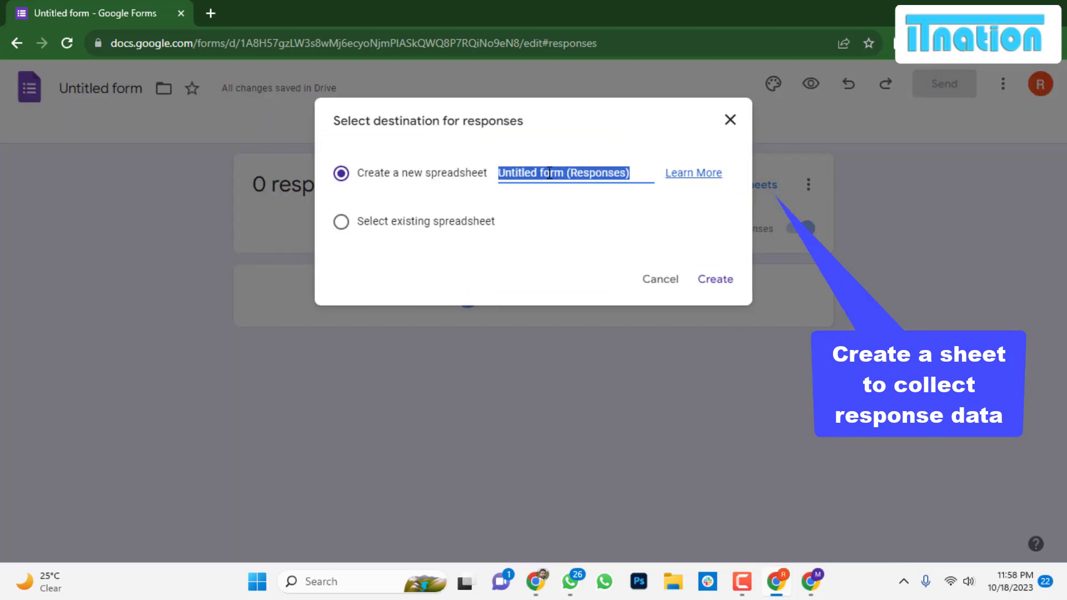
text(Registration Data)
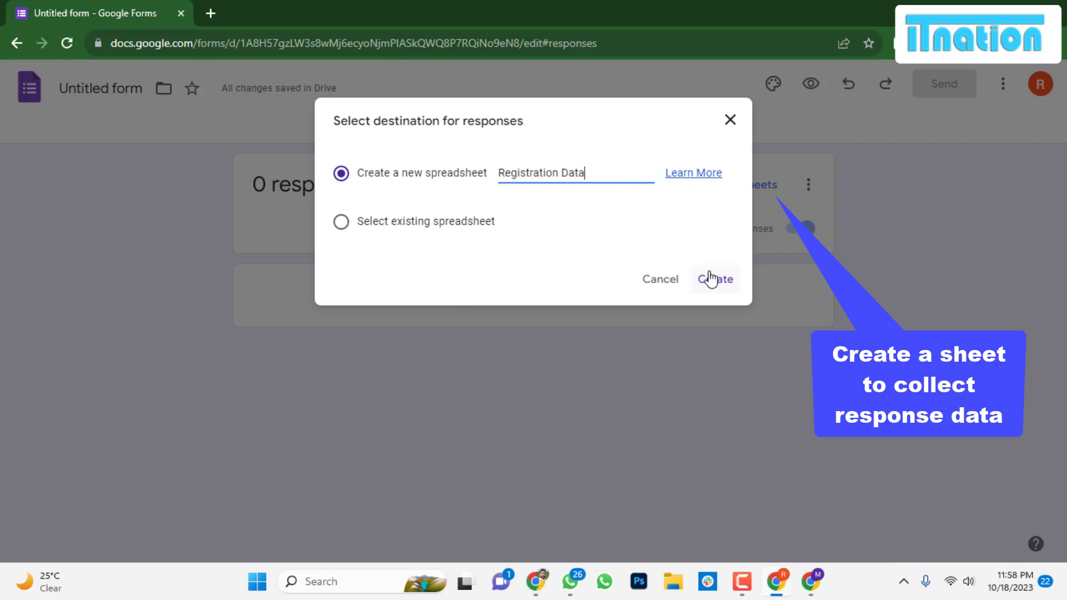
click(714, 279)
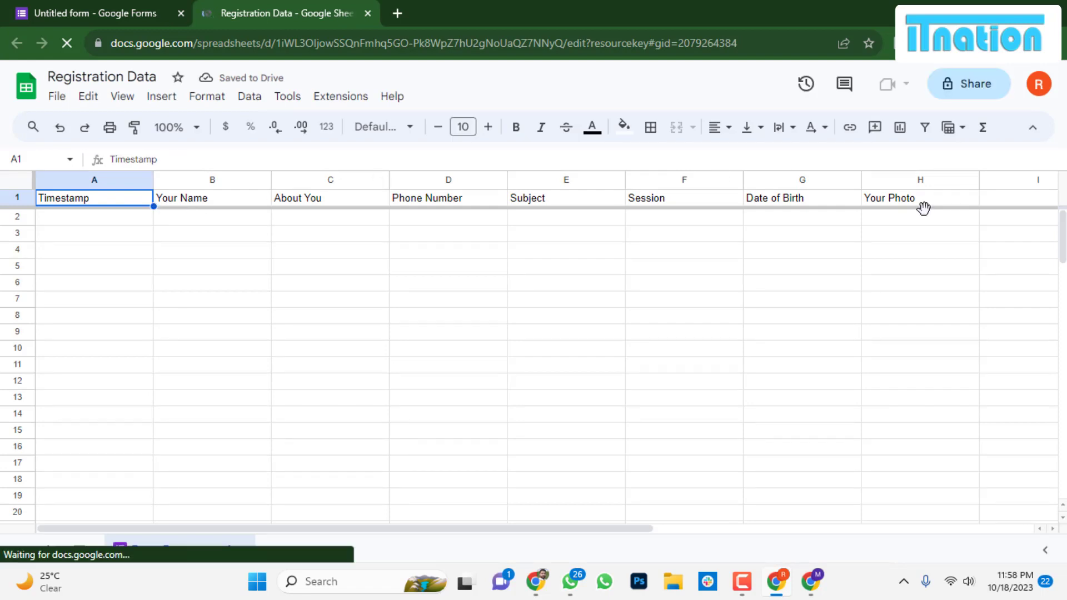
Return to the form editor and copy the form's full-length sharing link.
click(102, 12)
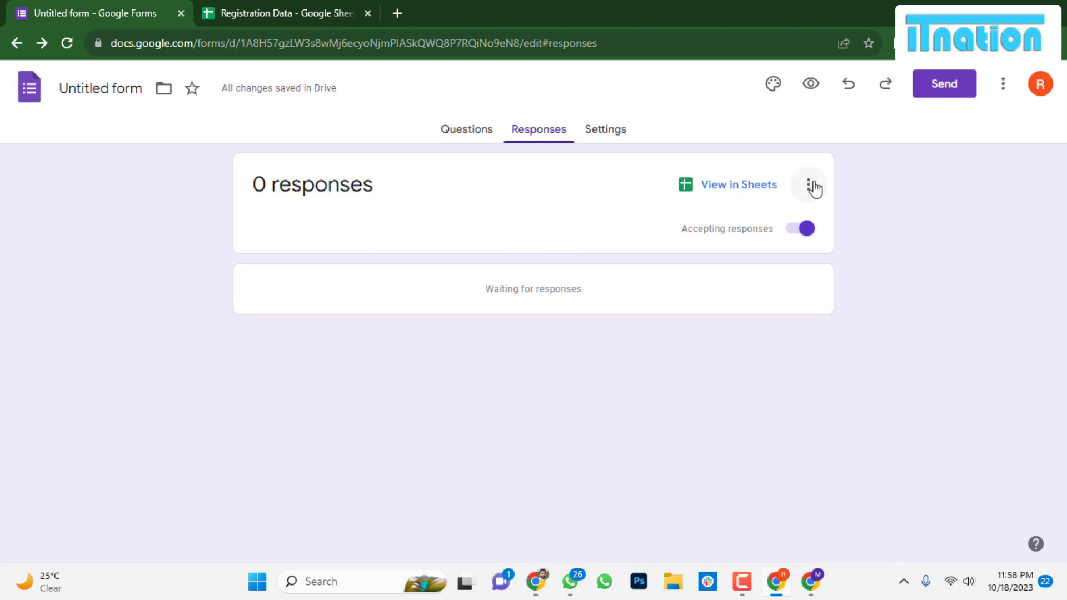
click(951, 89)
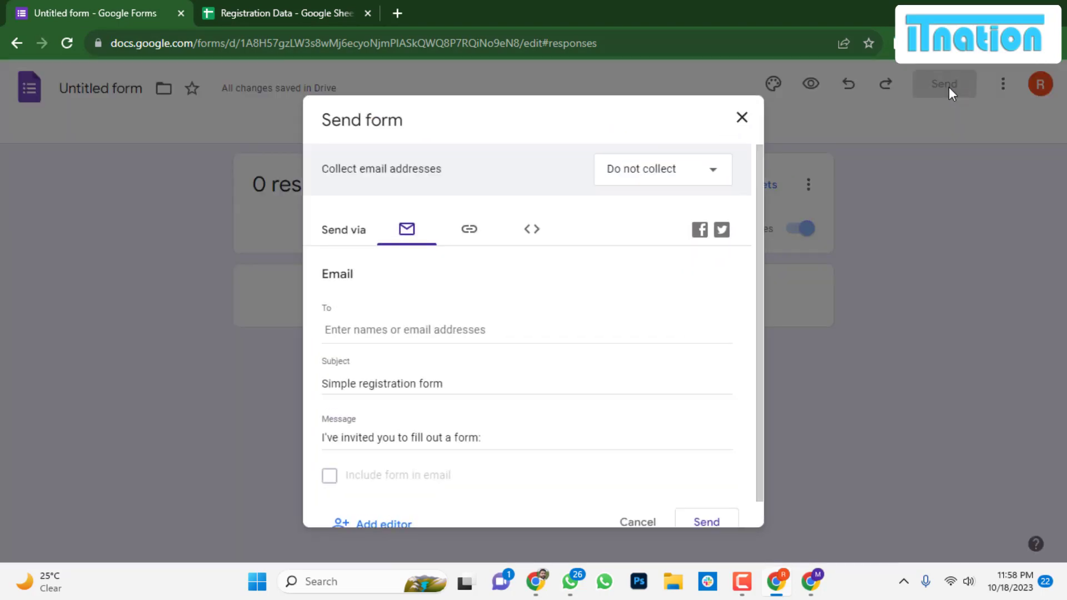
click(392, 326)
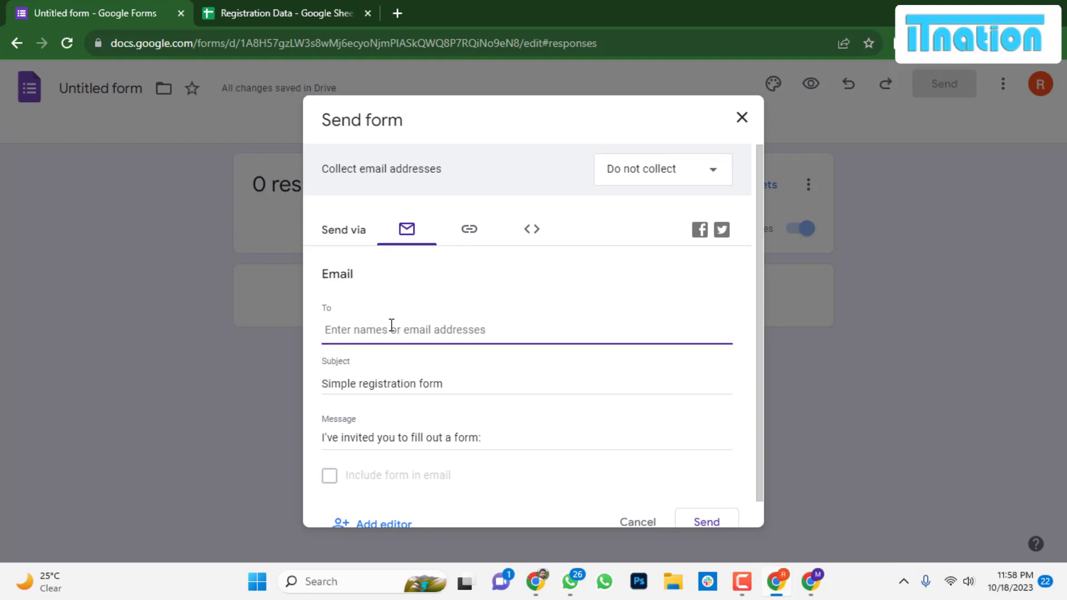
scroll(390, 353, down, 1)
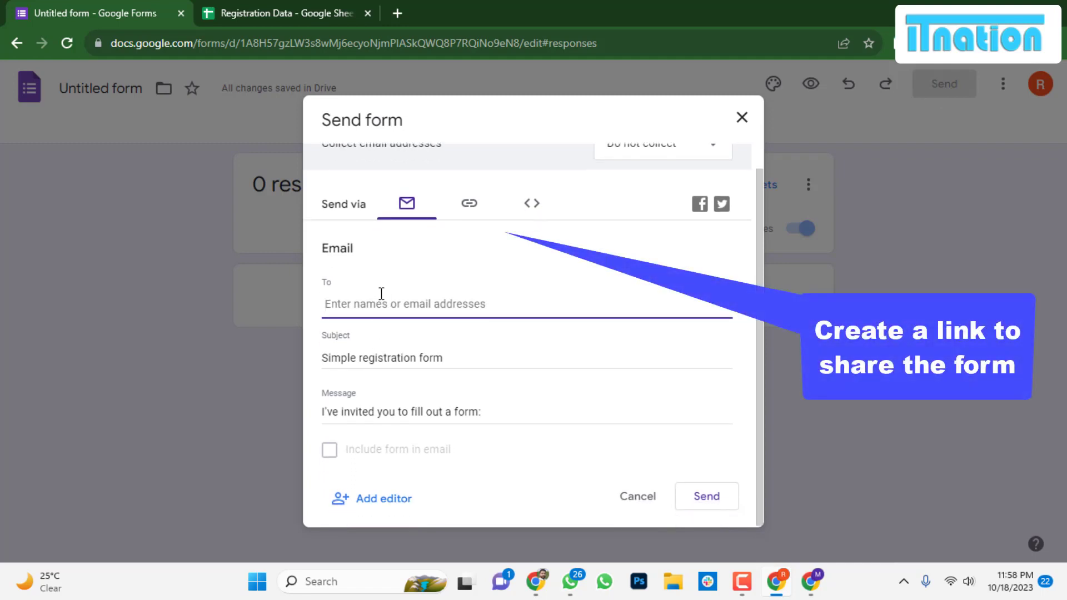
click(469, 205)
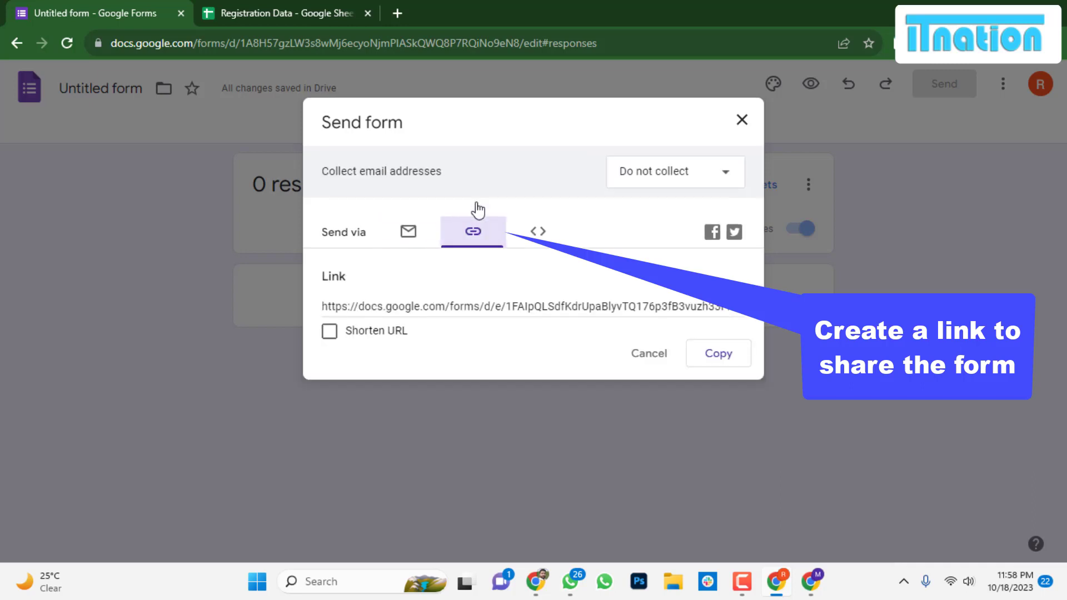
click(329, 307)
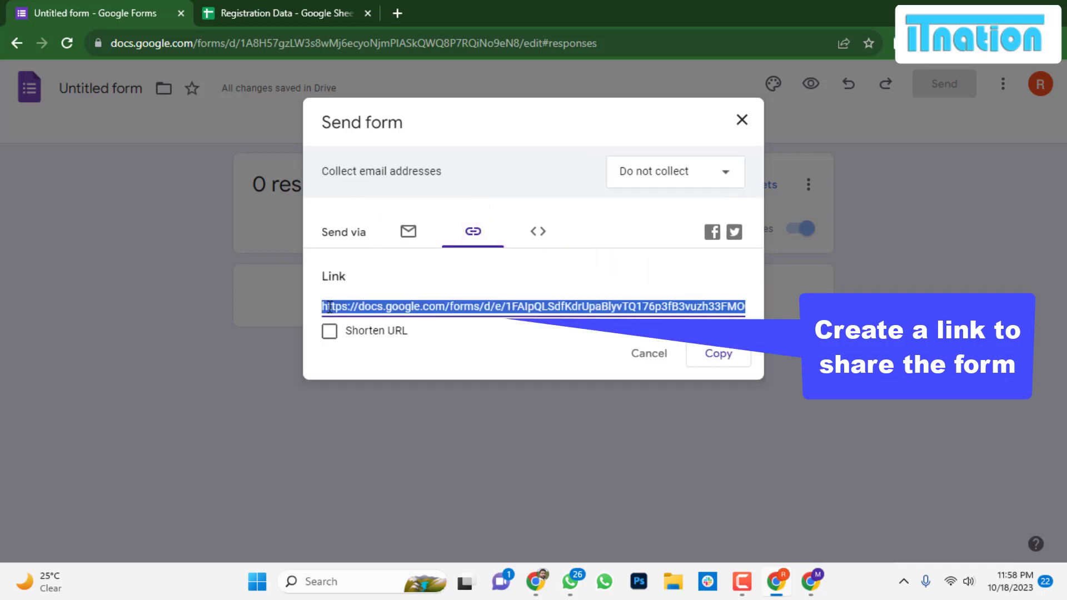
click(724, 359)
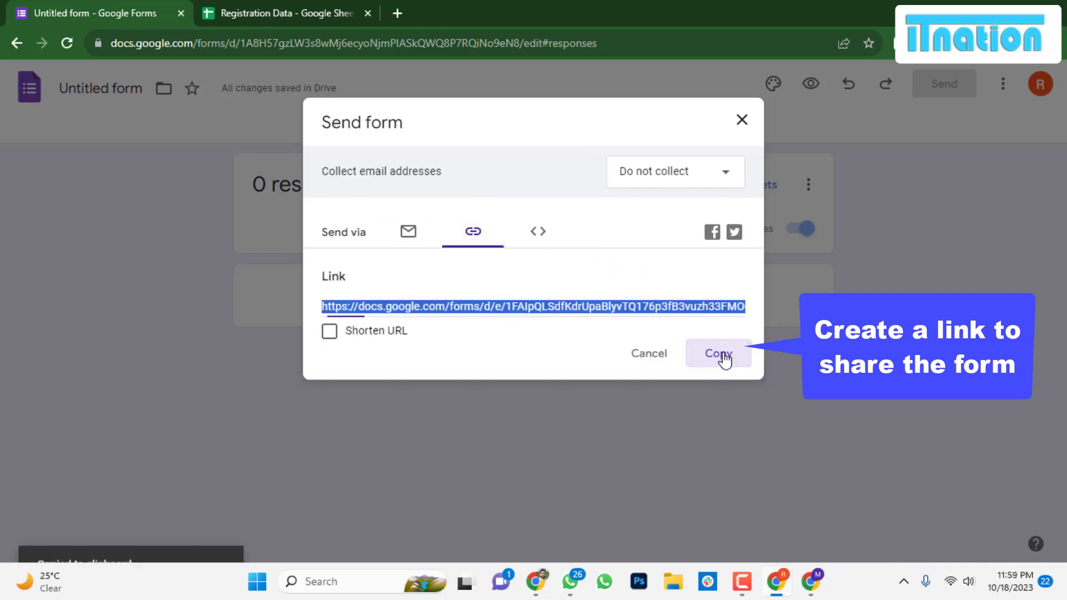
Open the copied form link in a new browser tab and look through the published questions.
click(397, 14)
right_click(404, 43)
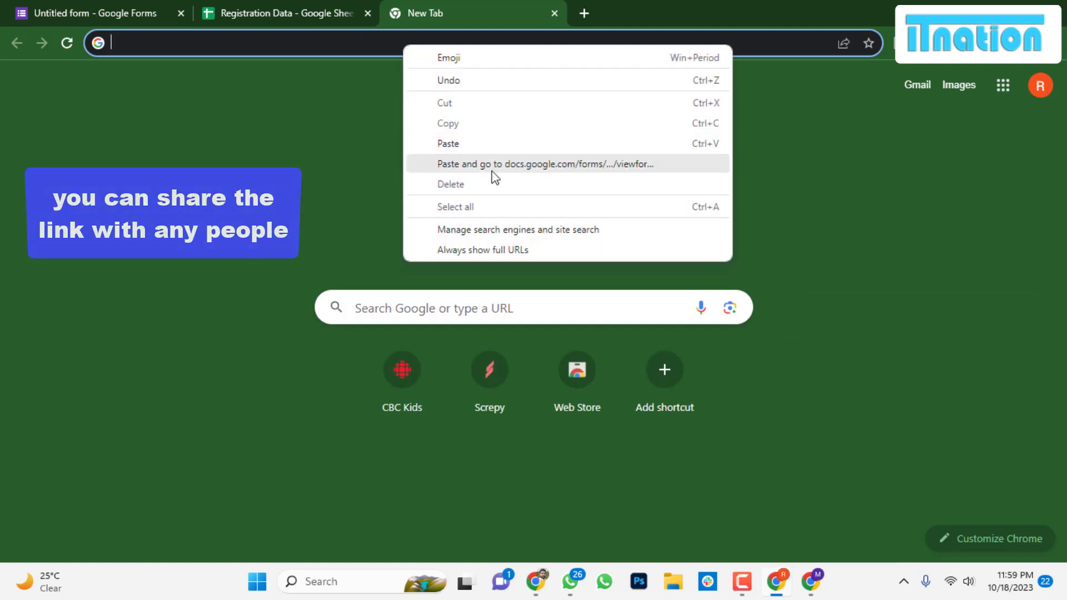
click(492, 165)
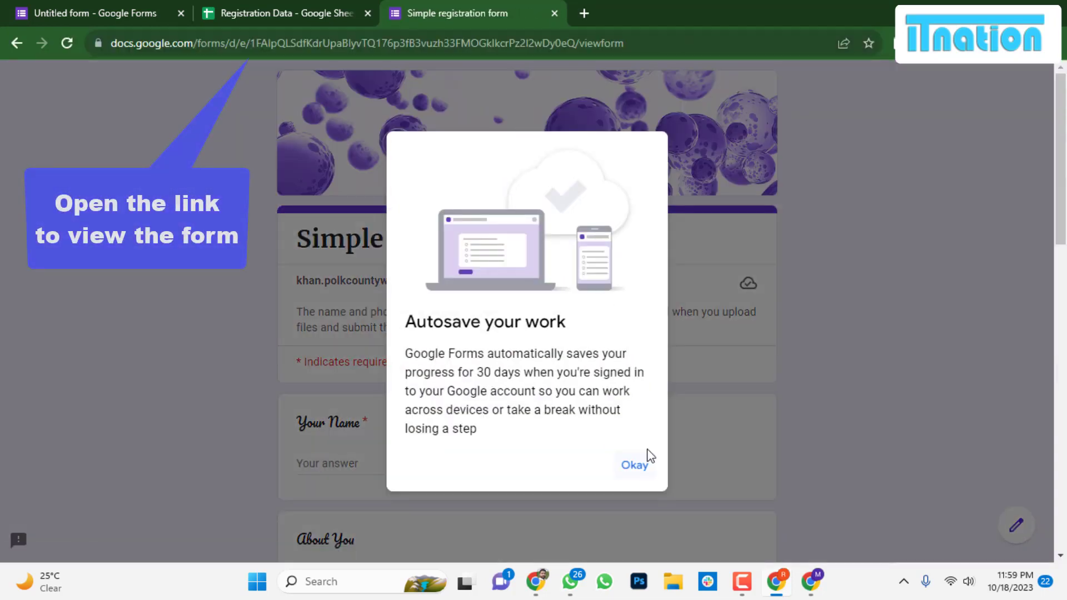
click(640, 467)
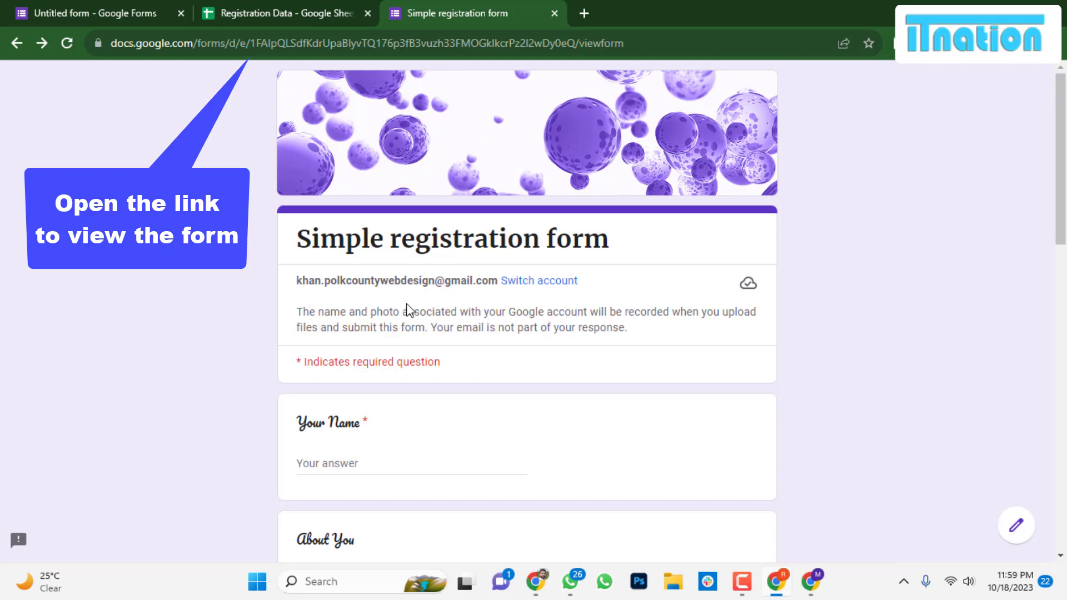
scroll(409, 309, down, 4)
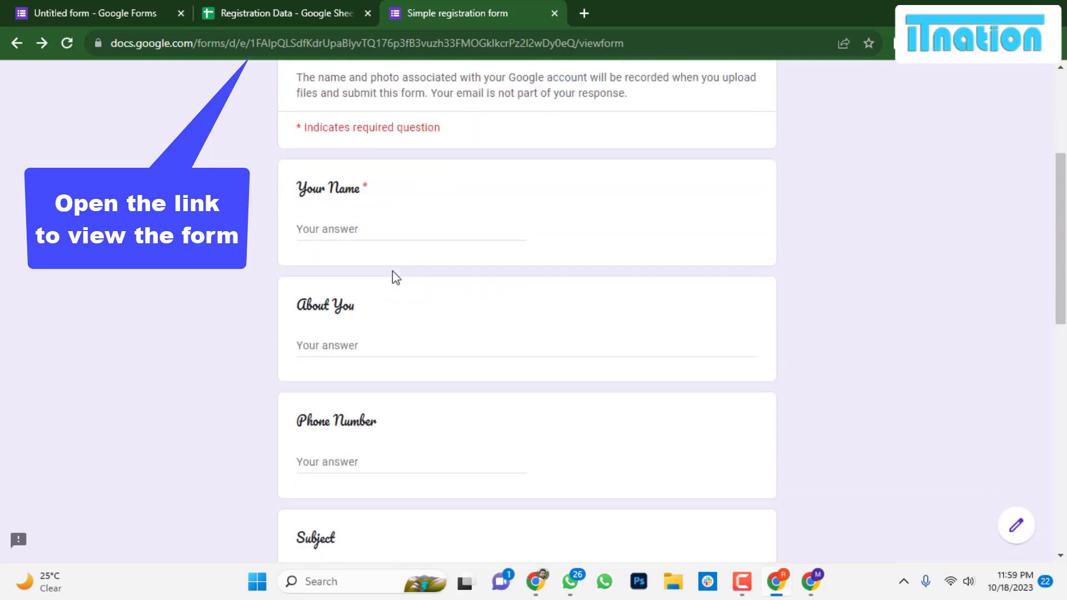
scroll(392, 271, down, 11)
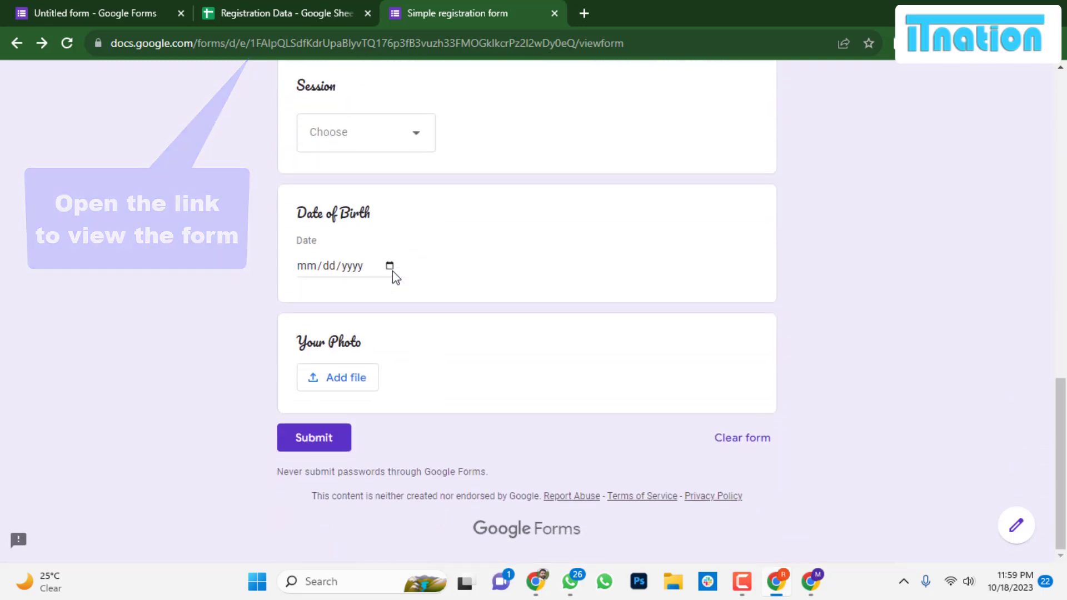
scroll(393, 271, up, 16)
Answer Your Name with "Name" and About You with "About me", and fill in the phone number.
scroll(399, 333, down, 1)
click(382, 354)
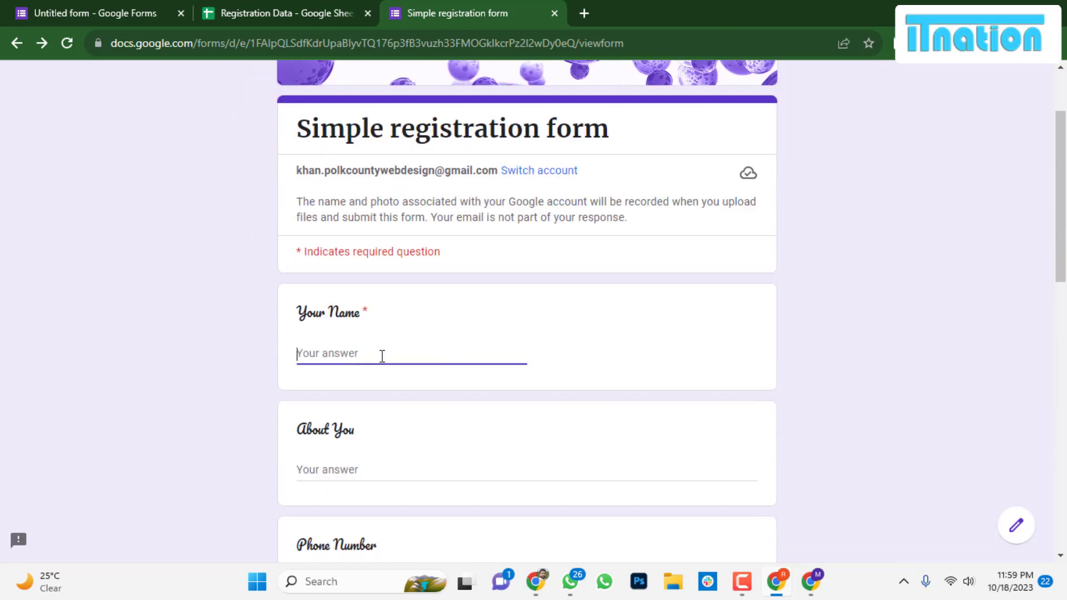
text(Name)
scroll(383, 358, down, 3)
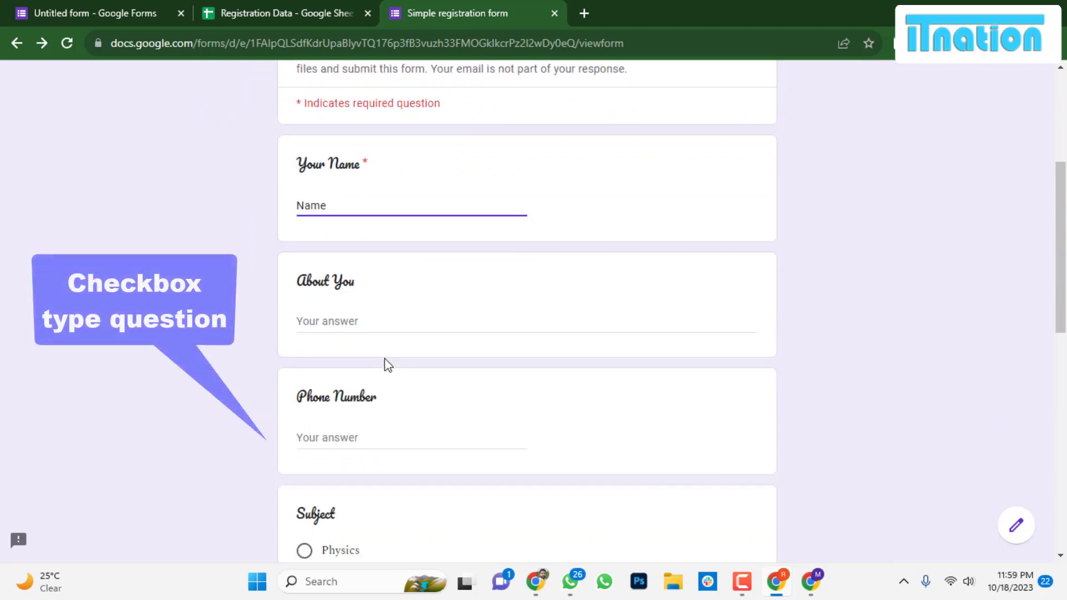
click(347, 317)
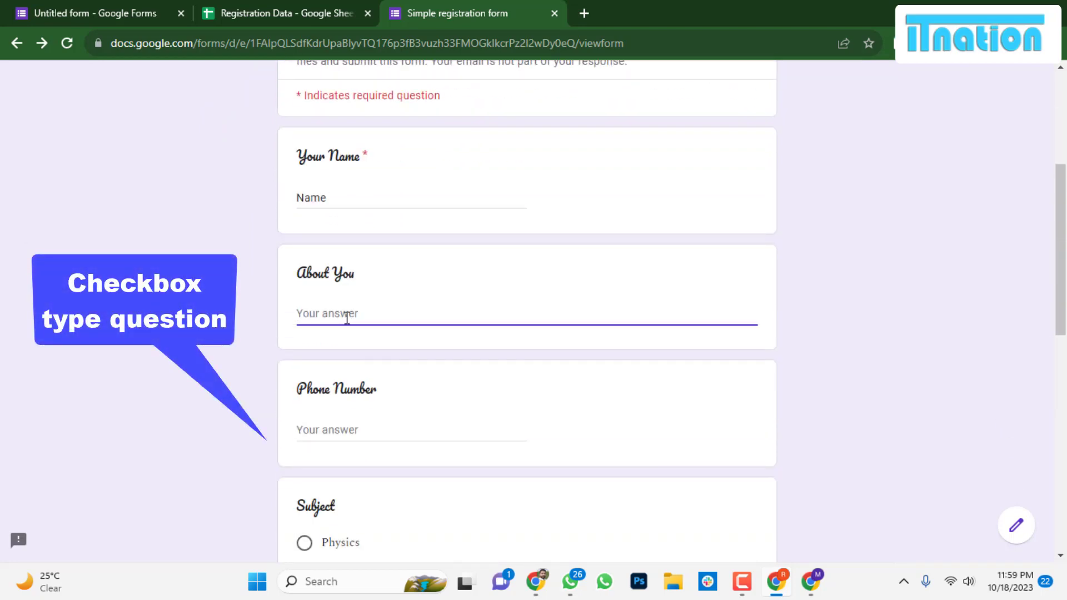
text(About me)
click(352, 431)
text(000)
Choose Math as the Subject and Morning as the Session.
scroll(352, 431, down, 3)
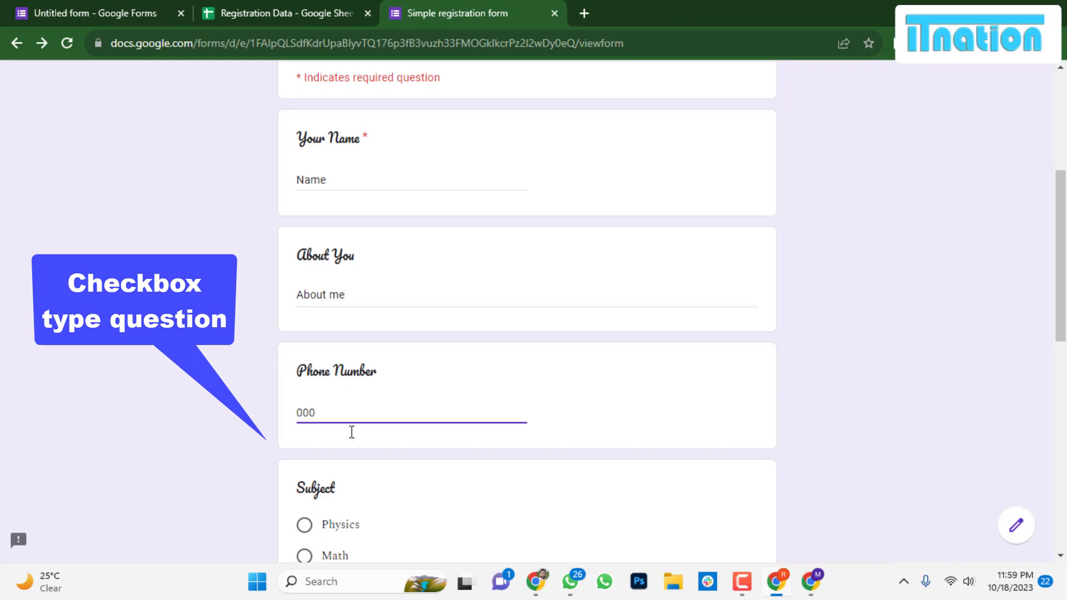
click(304, 417)
scroll(409, 392, down, 6)
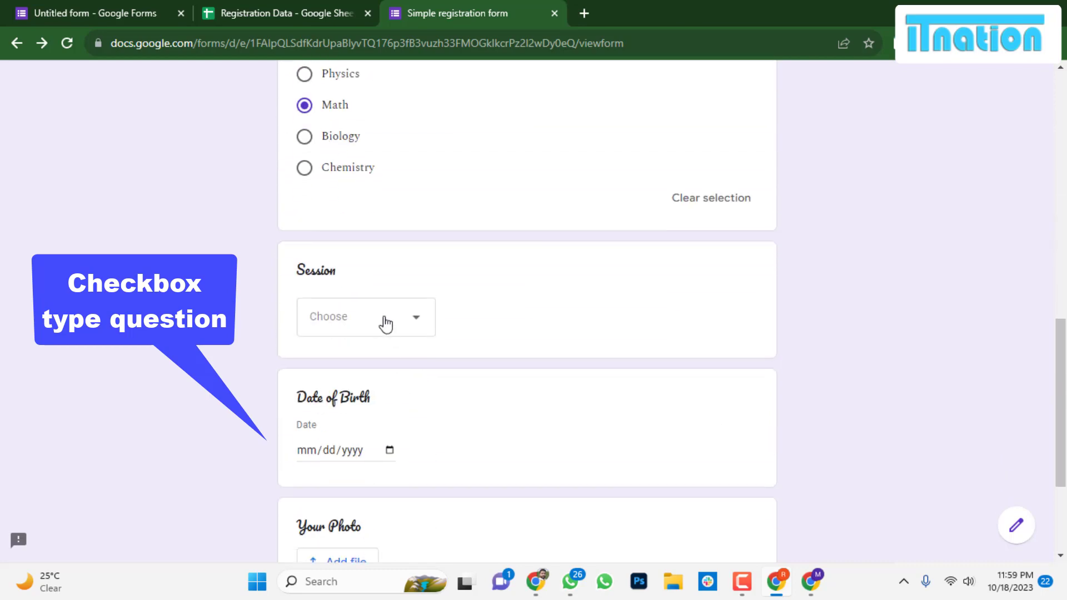
click(385, 318)
click(366, 371)
Pick a date from the calendar for the Date of Birth question.
scroll(372, 377, down, 3)
click(389, 294)
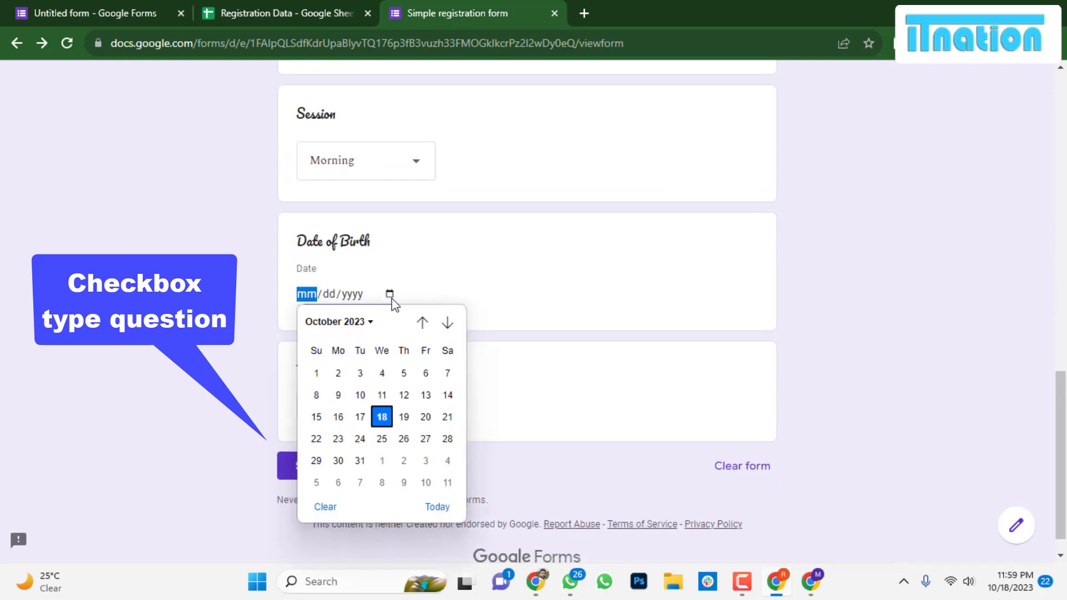
click(404, 417)
scroll(409, 405, down, 1)
click(351, 378)
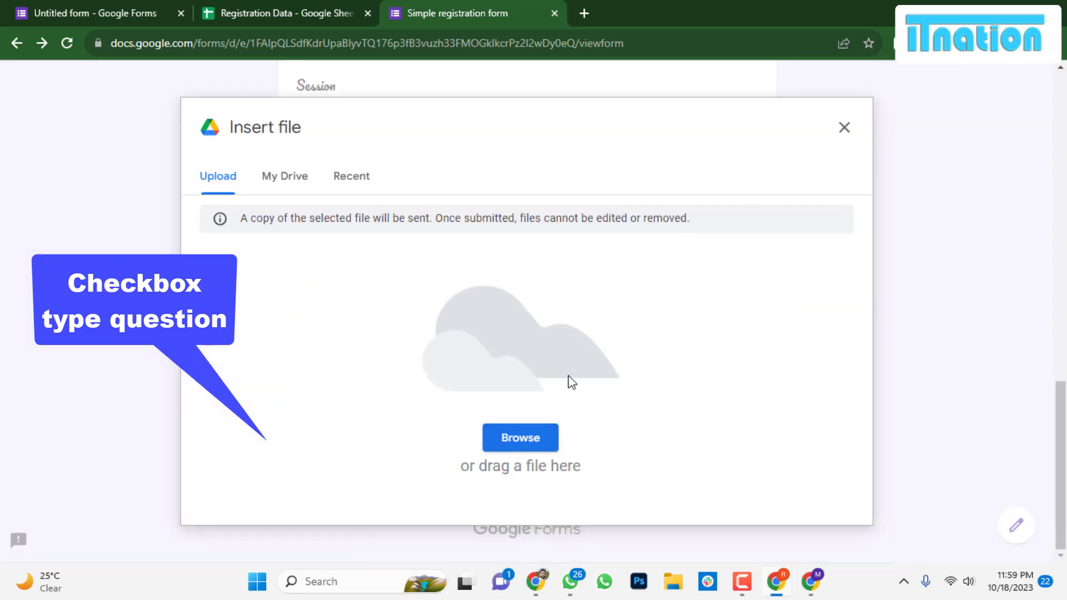
click(844, 129)
Submit the completed registration form response without a photo.
click(339, 437)
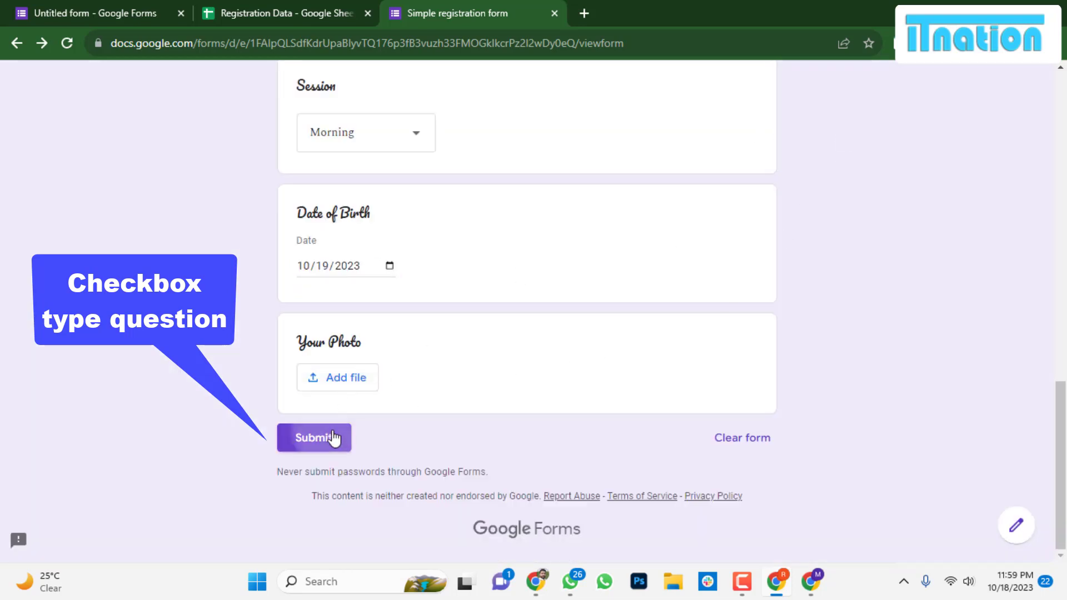
drag(302, 250, 527, 244)
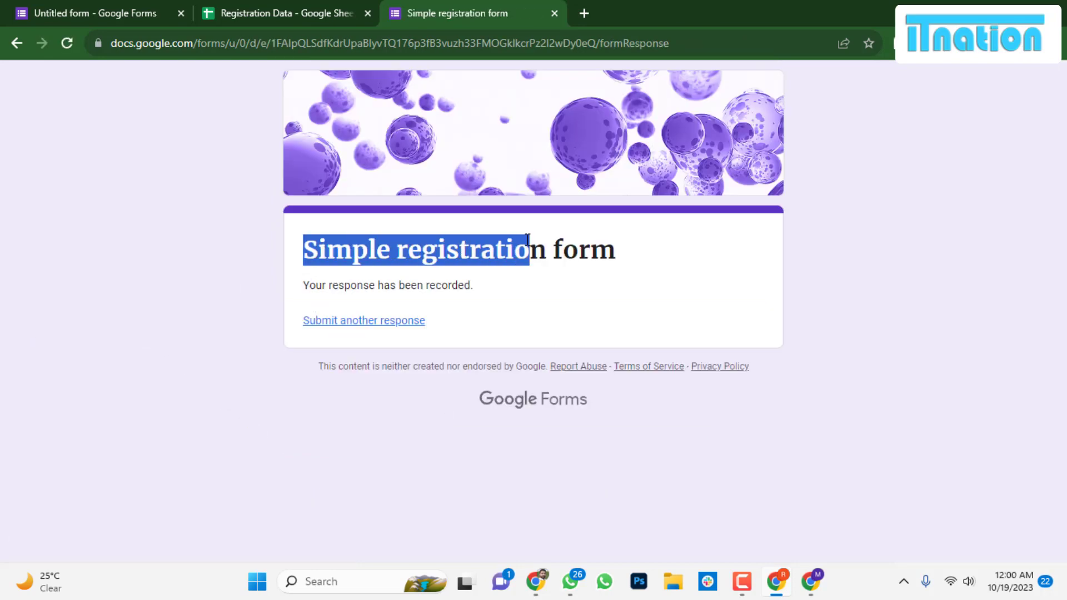